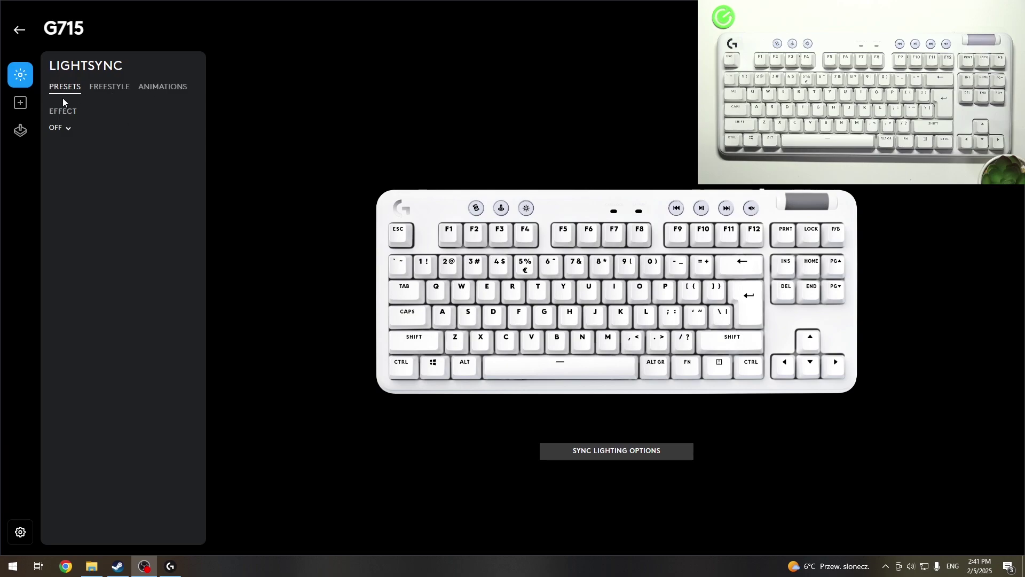
- Show the list of LIGHTSYNC preset effects for the G715 keyboard
left_click(65, 128)
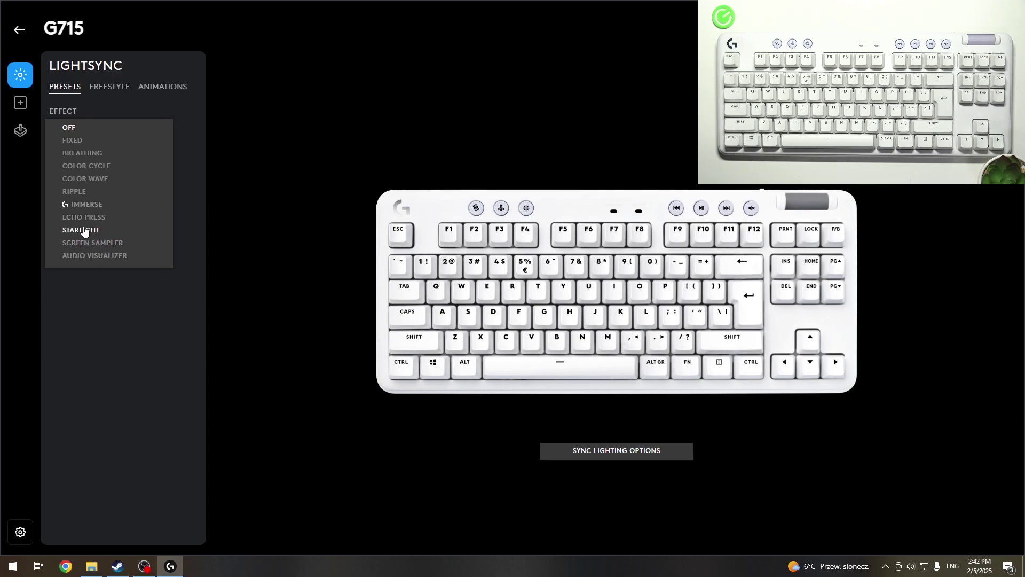
- Apply the Fixed effect and try teal, cyan and yellow key colours
left_click(73, 141)
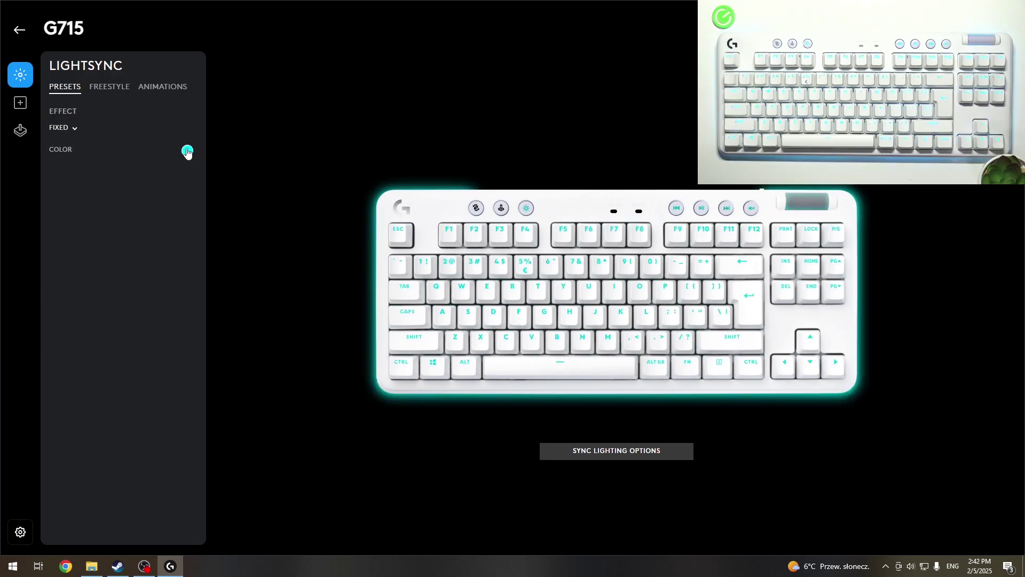
left_click(188, 151)
left_click(109, 210)
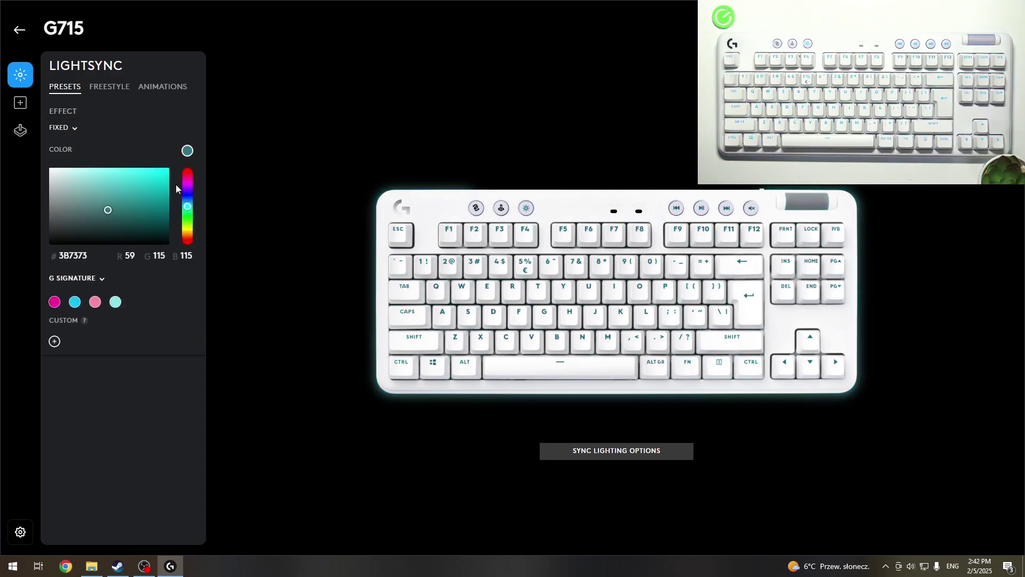
left_click(166, 170)
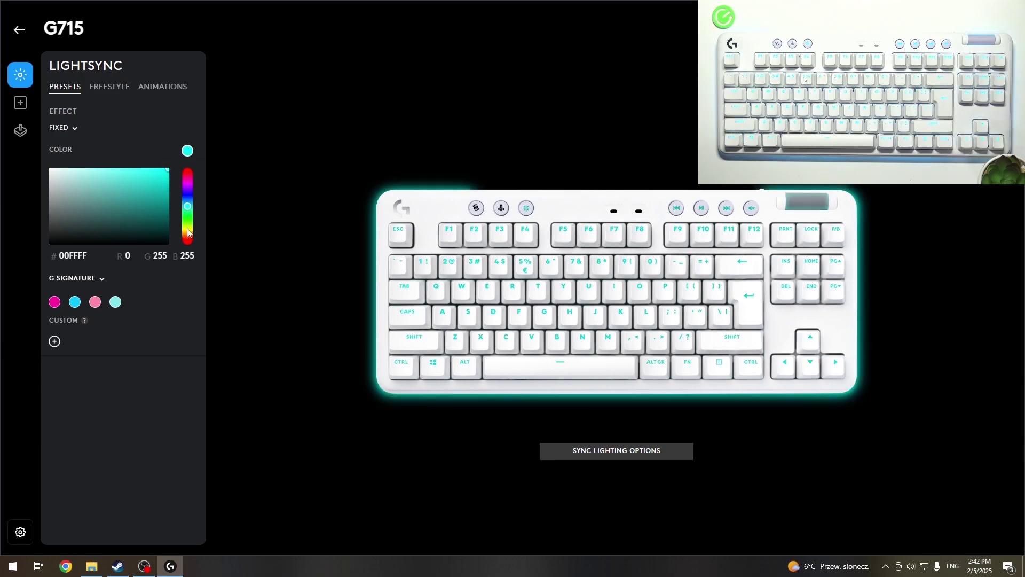
left_click(188, 232)
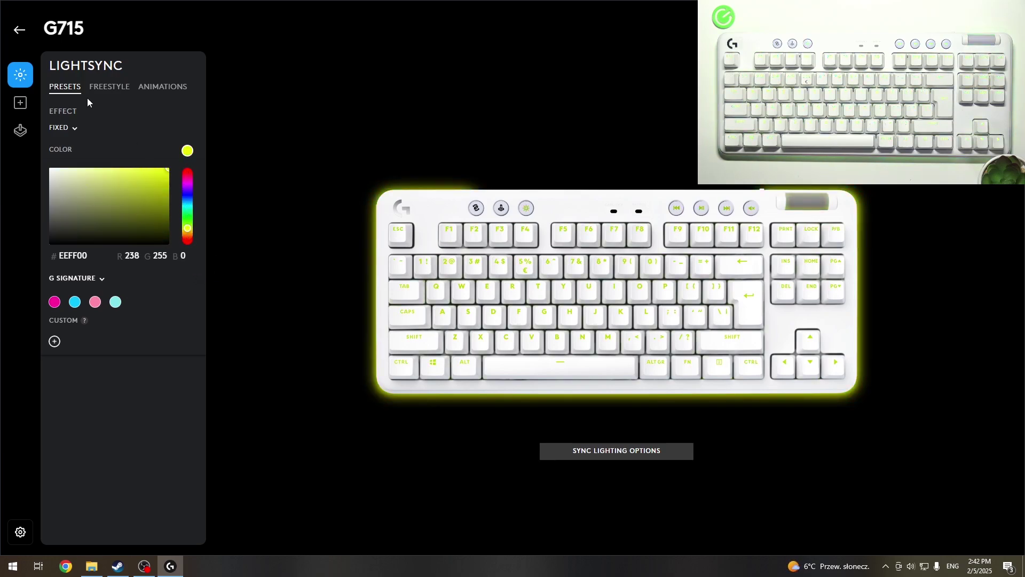
- Try Breathing, then Color Cycle at 15700 ms and finally 1000 ms
left_click(63, 128)
left_click(68, 151)
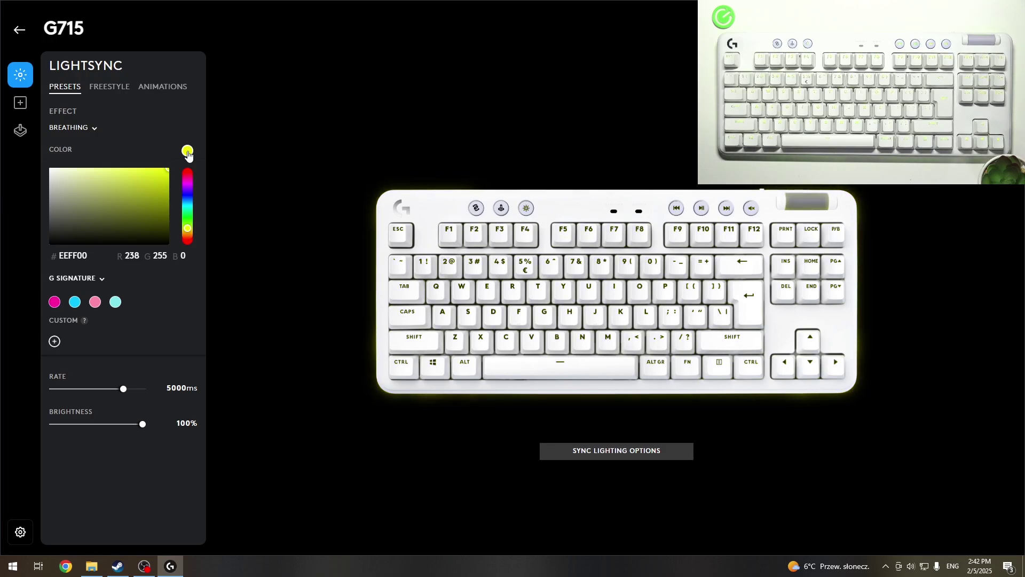
left_click(85, 128)
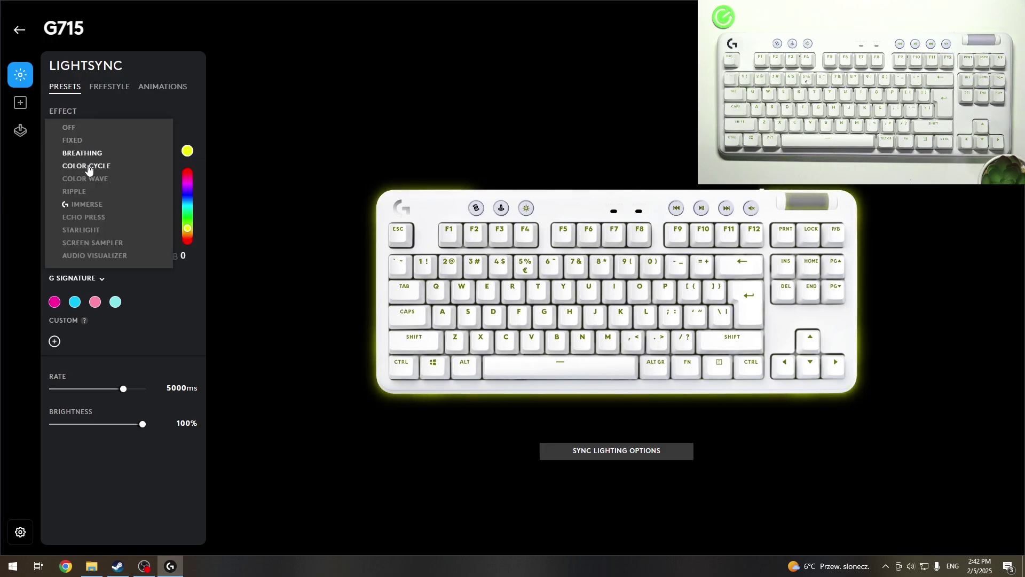
left_click(88, 168)
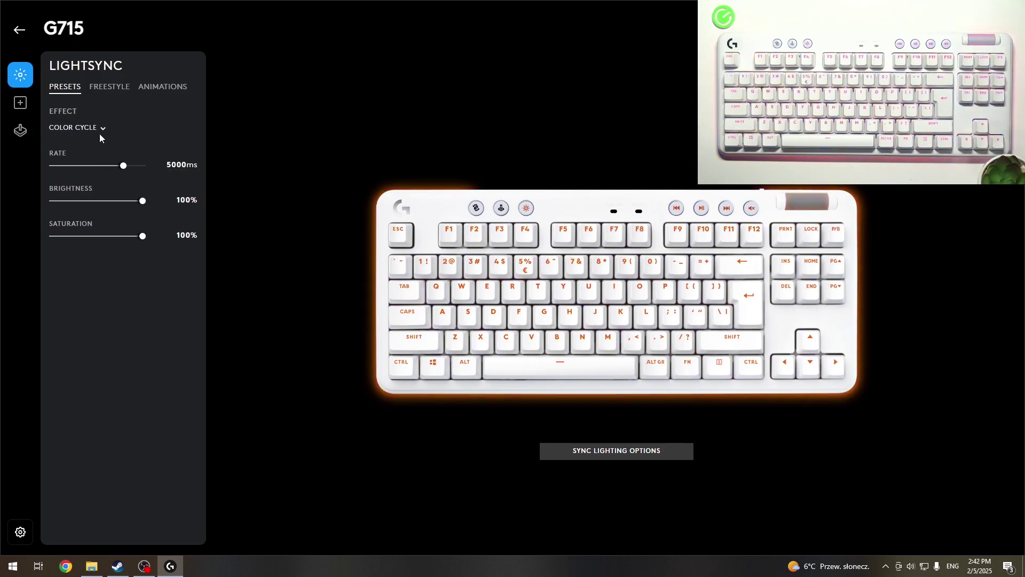
left_click_drag(123, 167, 73, 170)
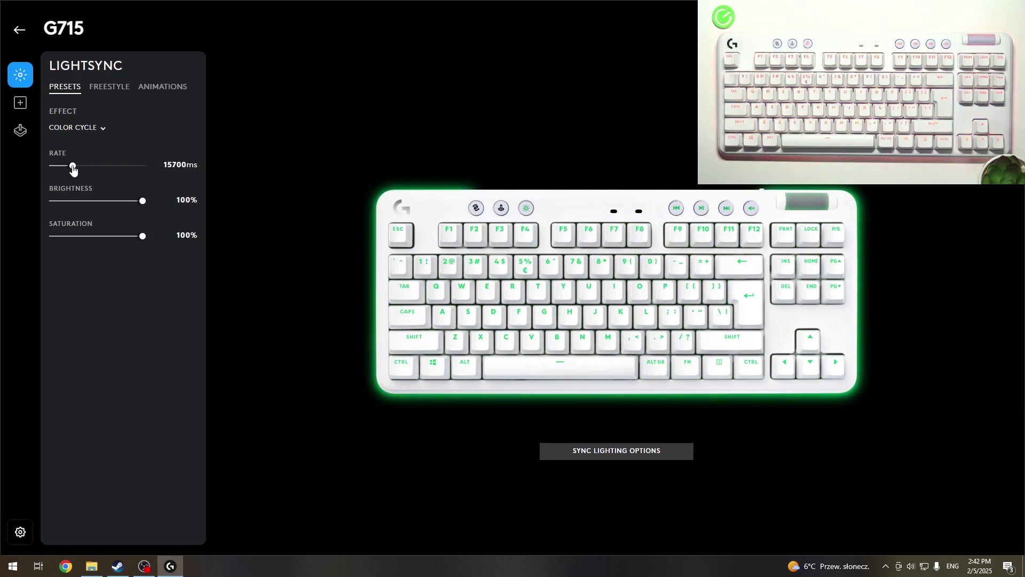
left_click_drag(72, 167, 156, 166)
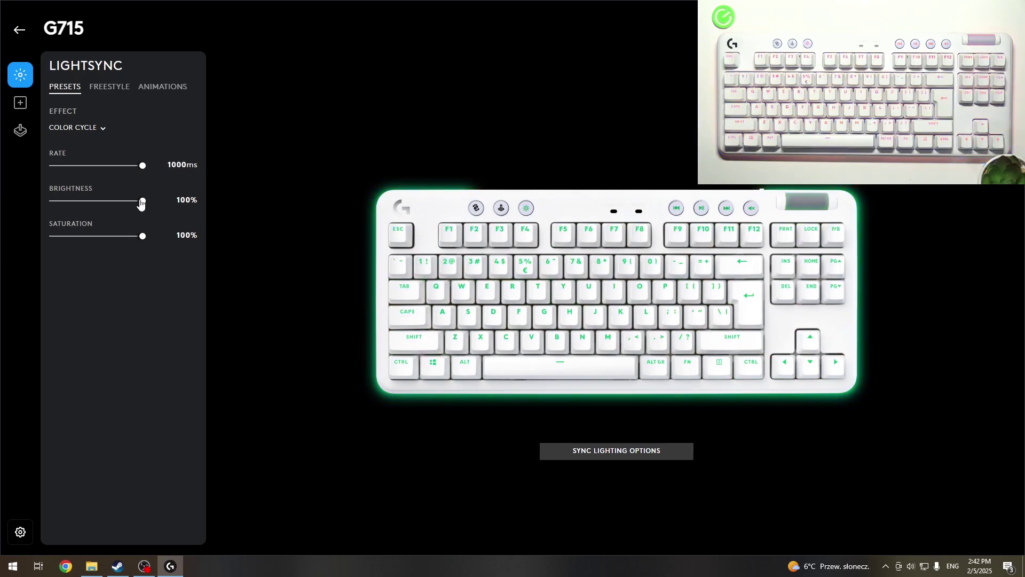
- Apply the Color Wave effect and set it to radiate from the centre outward
left_click(80, 128)
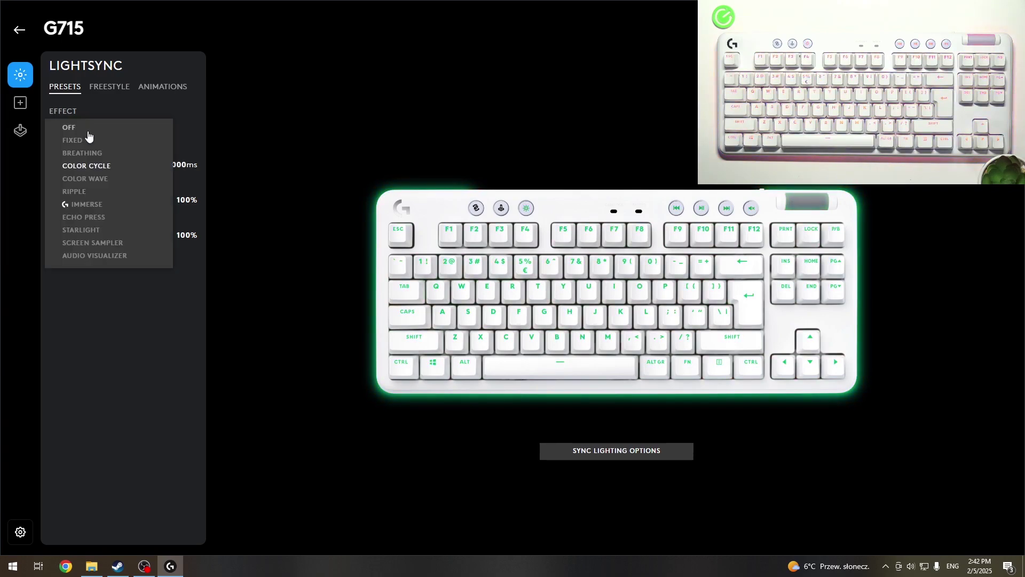
left_click(92, 176)
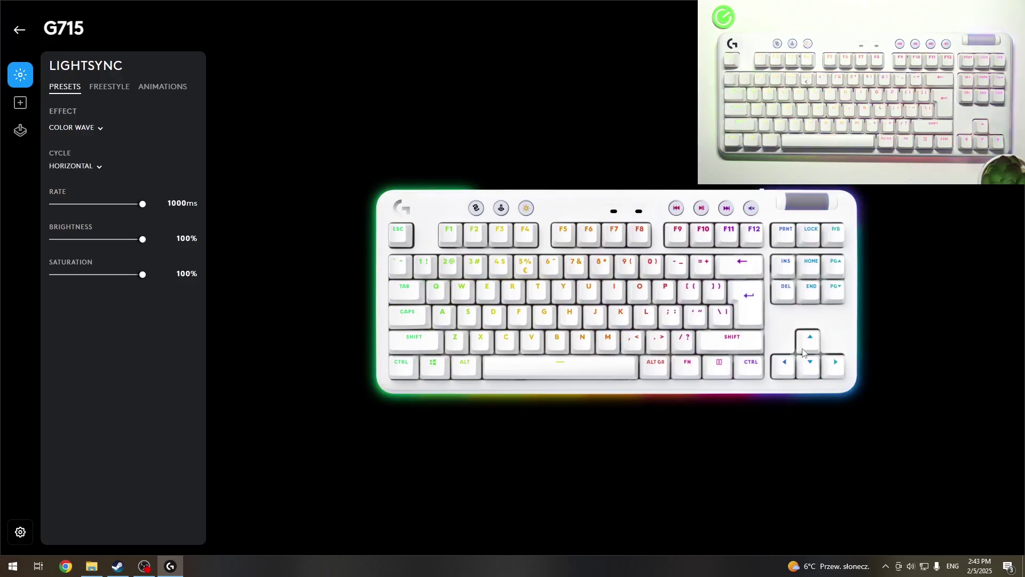
left_click(100, 168)
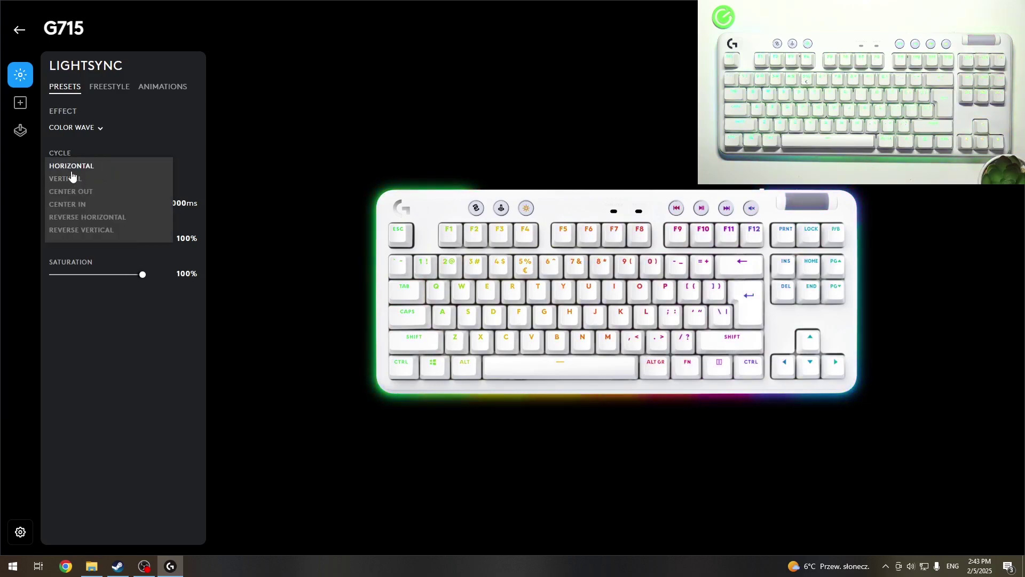
key("Escape")
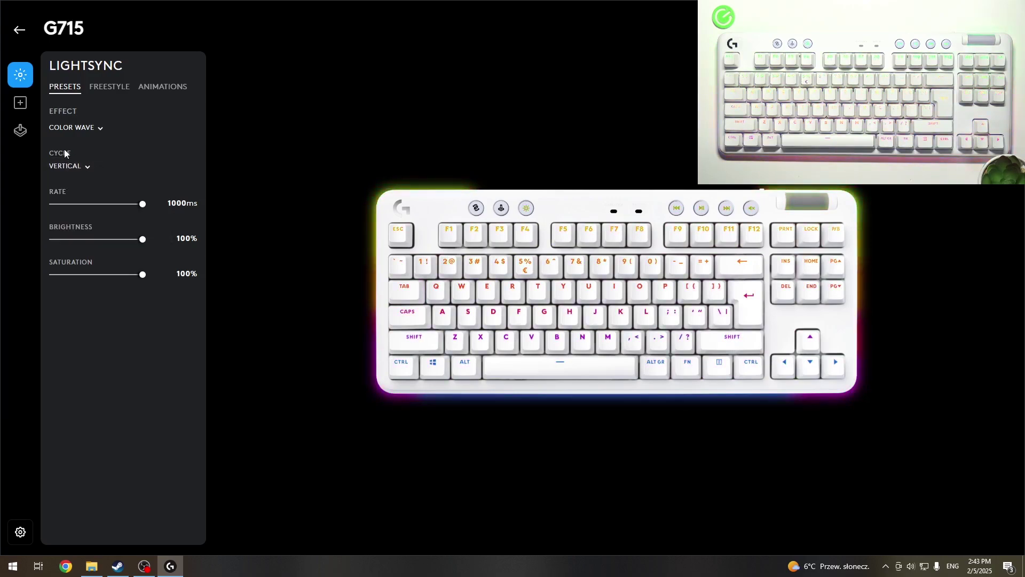
left_click(71, 166)
left_click(72, 194)
- Step the wave through center-in, reverse horizontal and reverse vertical directions
left_click(73, 168)
left_click(80, 204)
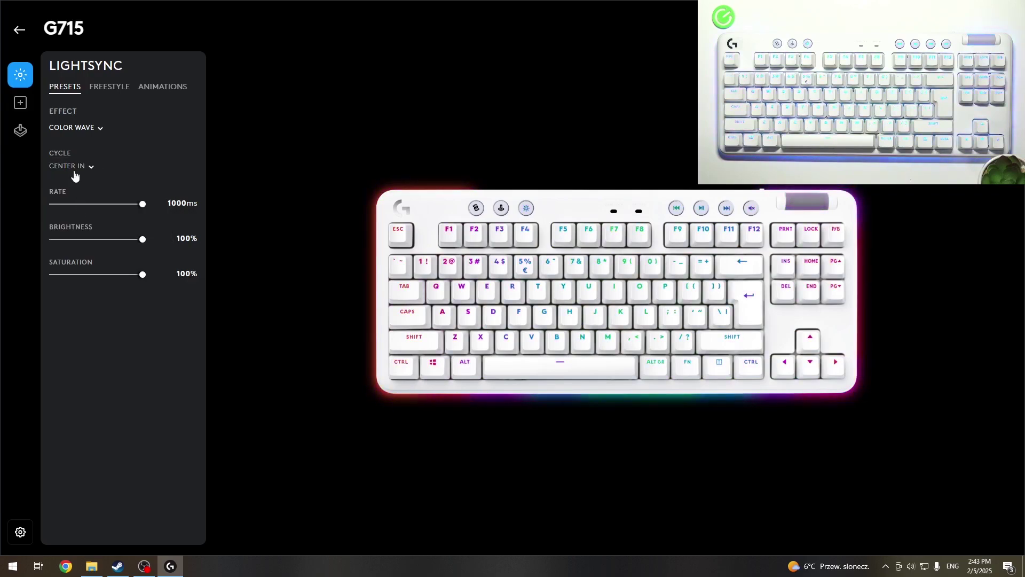
left_click(74, 167)
left_click(81, 216)
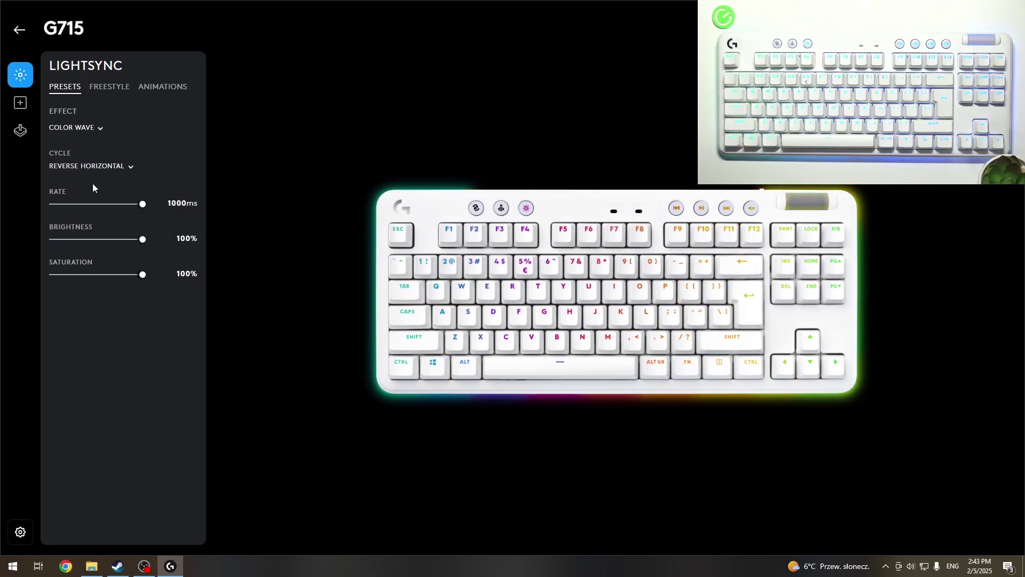
left_click(90, 167)
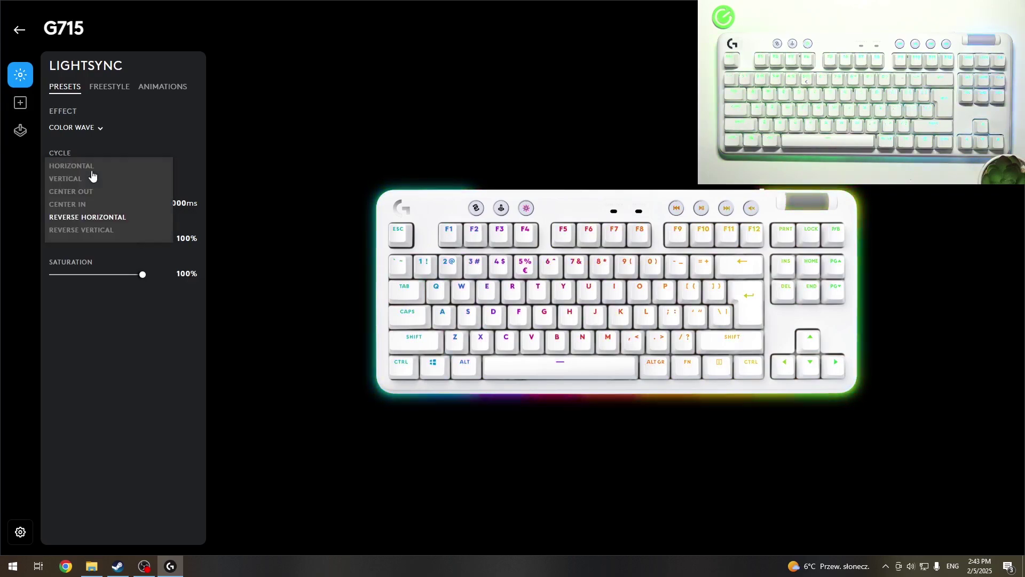
left_click(99, 229)
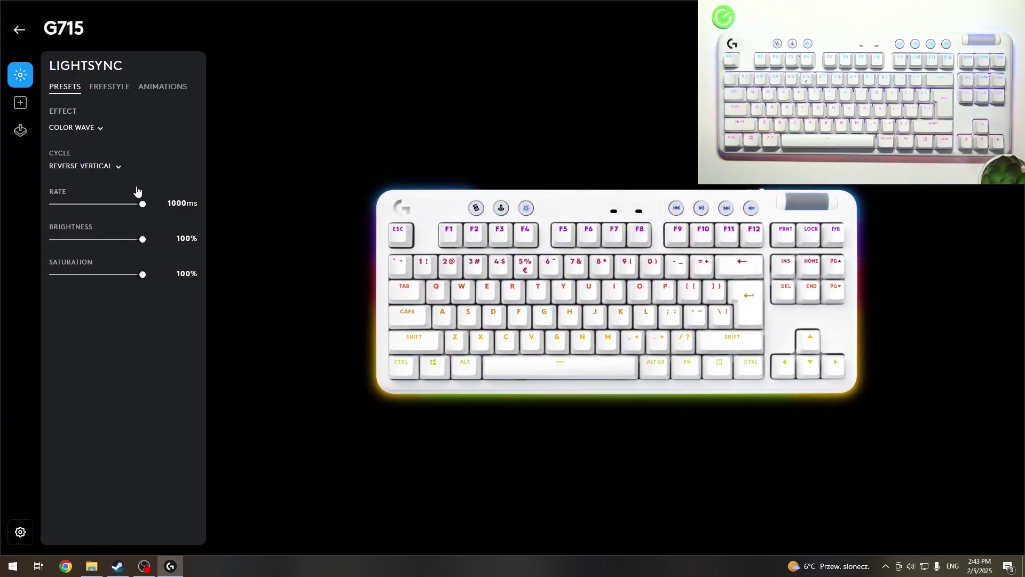
left_click(99, 127)
- Apply the Ripple effect and set its background colour to blue
left_click(81, 194)
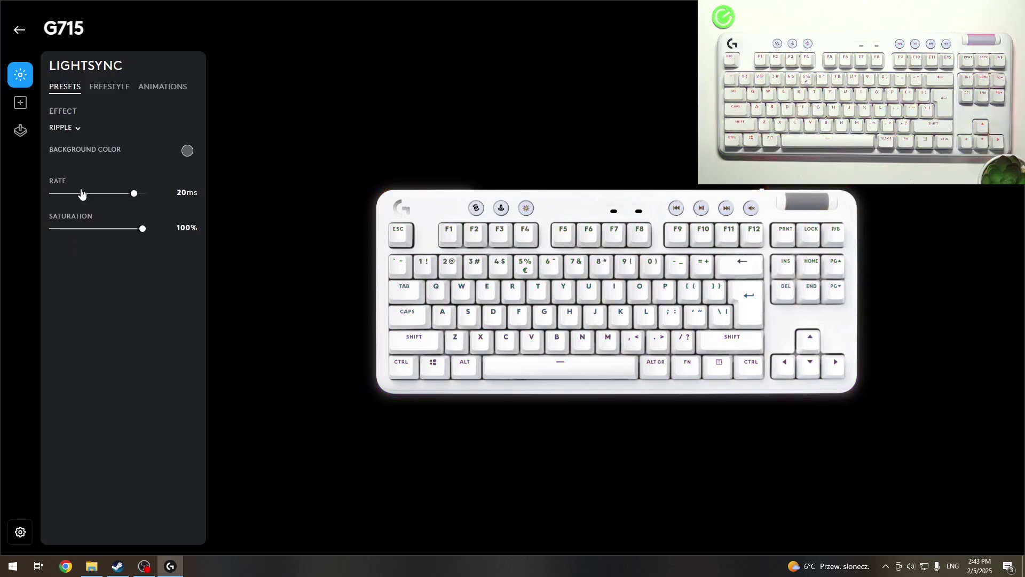
left_click(186, 151)
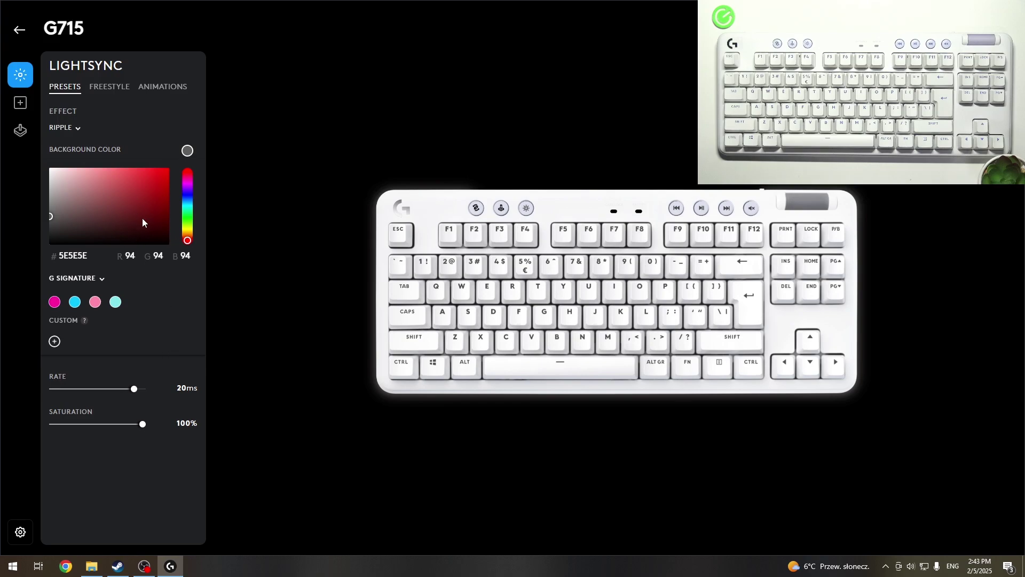
left_click(187, 207)
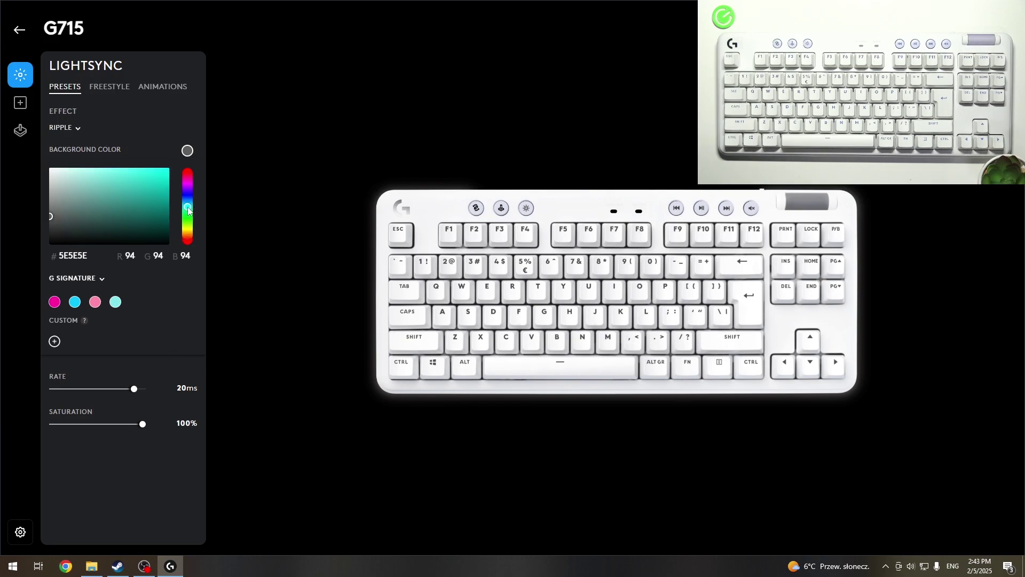
left_click(188, 193)
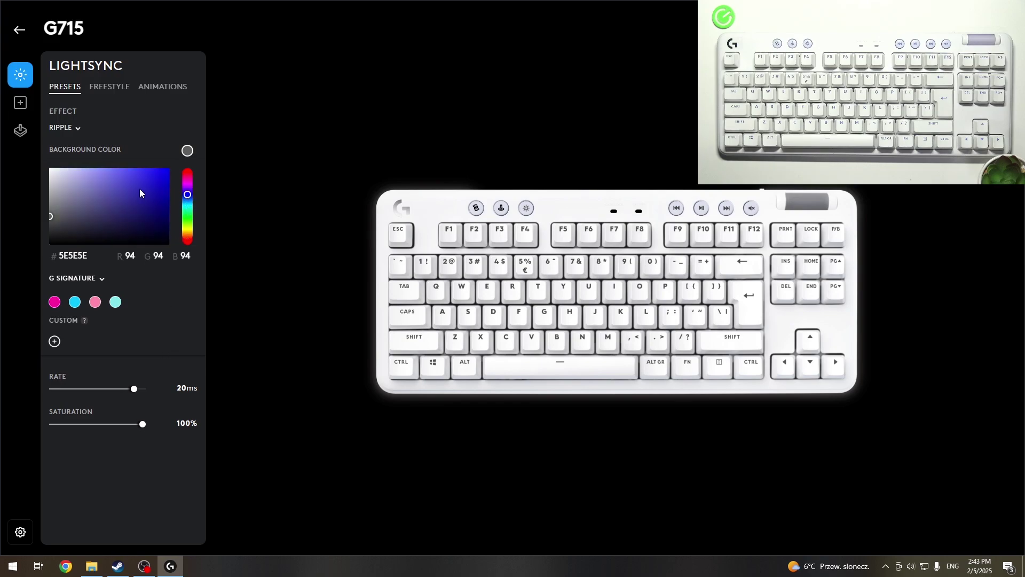
left_click(149, 176)
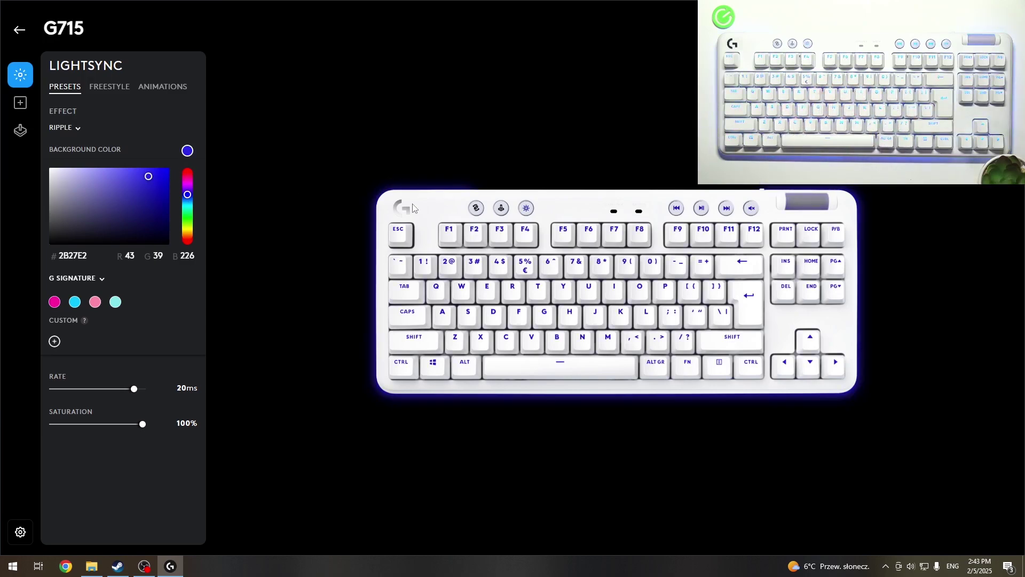
- Change the ripple background colour to red (E22732)
left_click(187, 151)
left_click(188, 152)
left_click(187, 173)
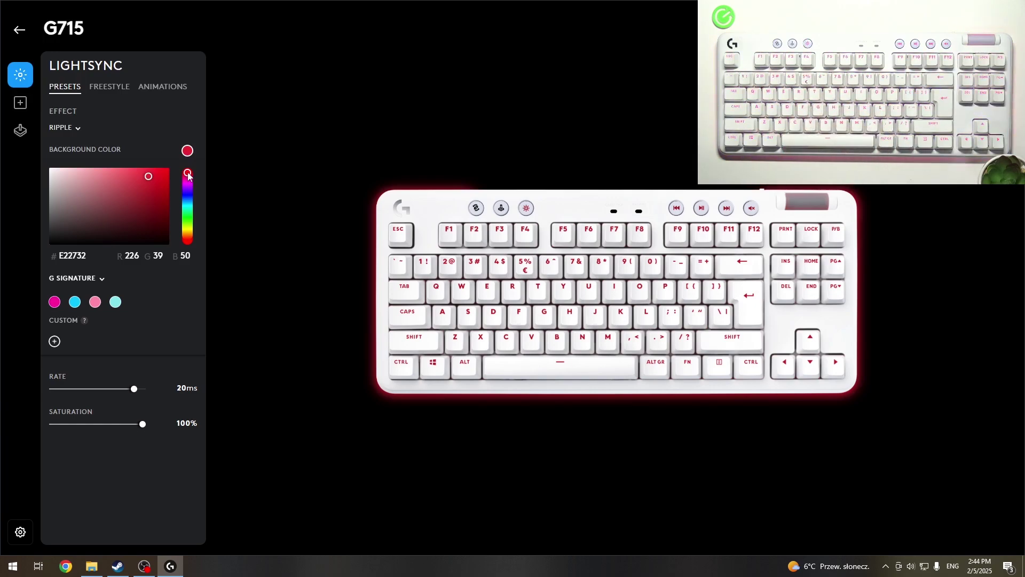
left_click(63, 128)
- Apply Echo Press at 1000 ms and test it with H and N key presses
left_click(84, 199)
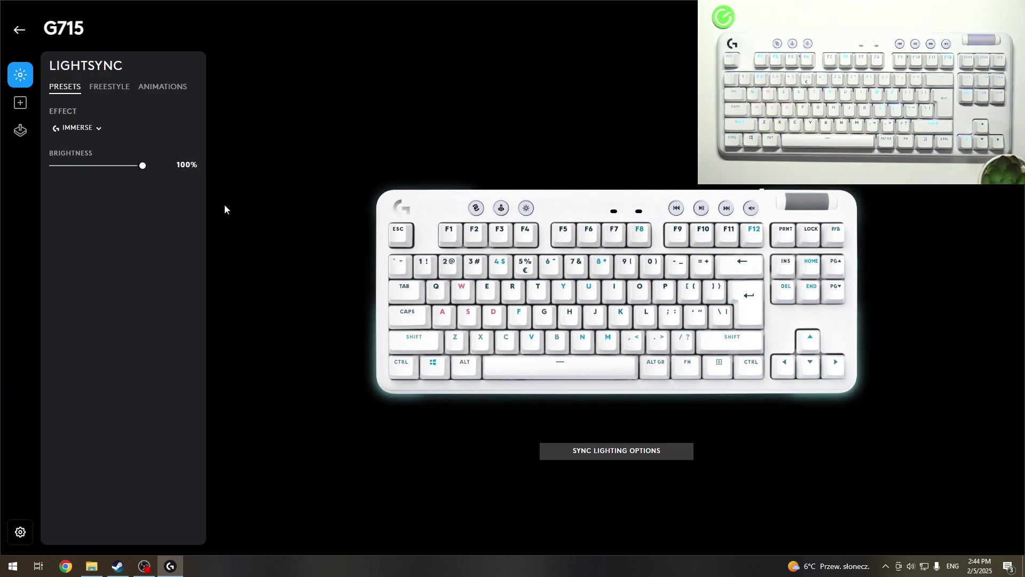
left_click(72, 130)
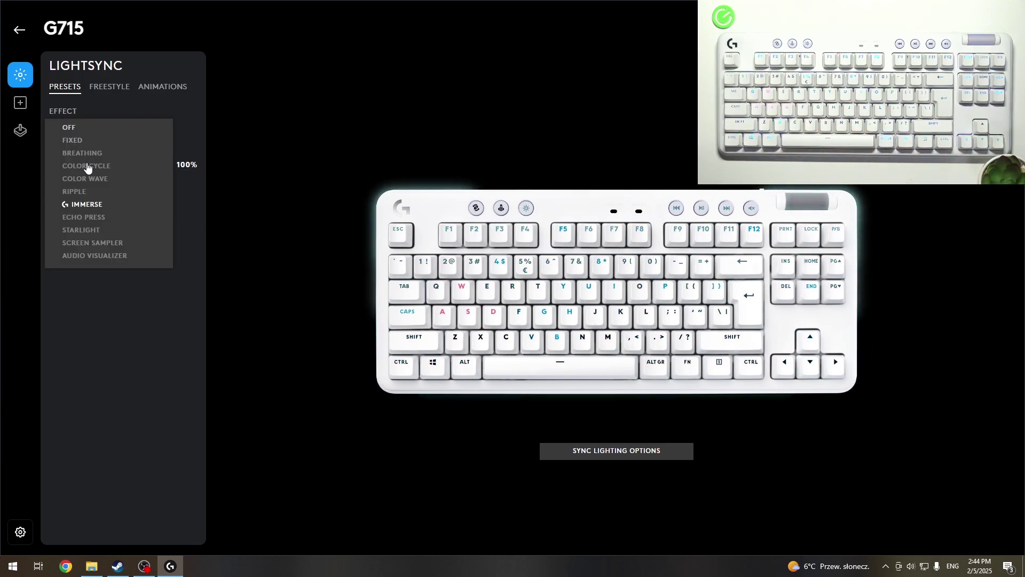
left_click(84, 216)
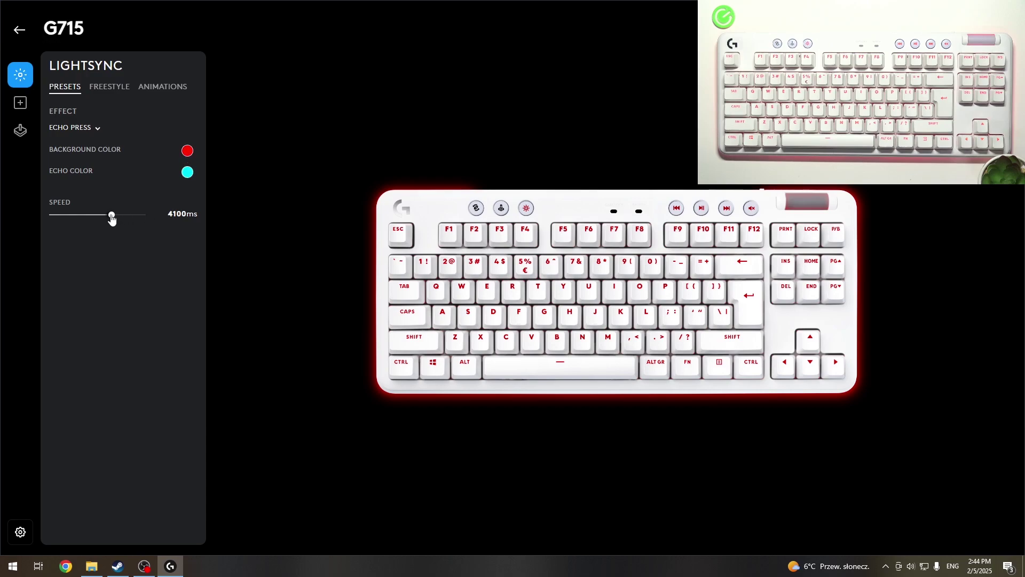
left_click_drag(112, 218, 169, 227)
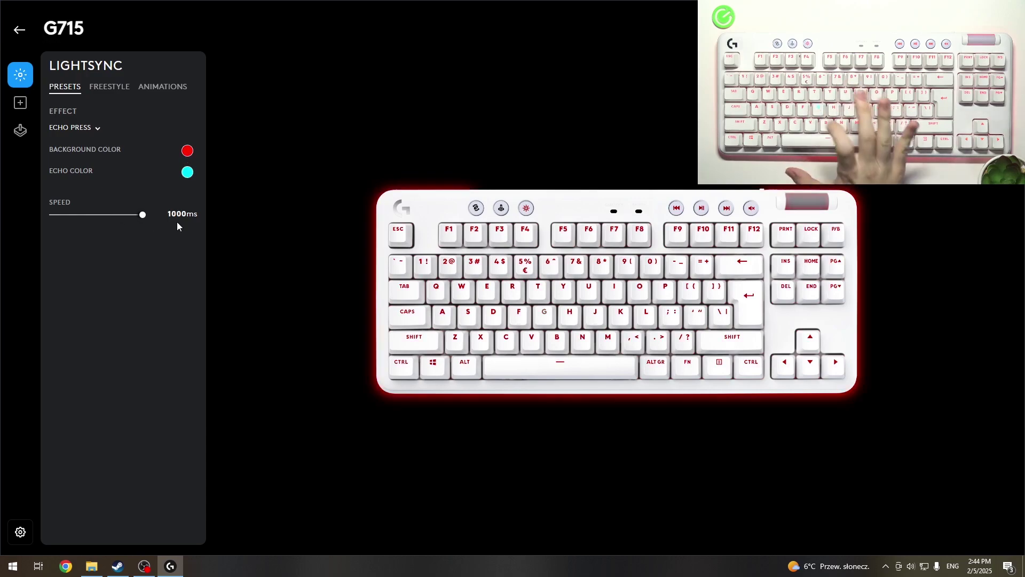
key("h")
key("n")
- Slow the echo to 6200 ms and test it again with an H press
left_click_drag(143, 215, 94, 223)
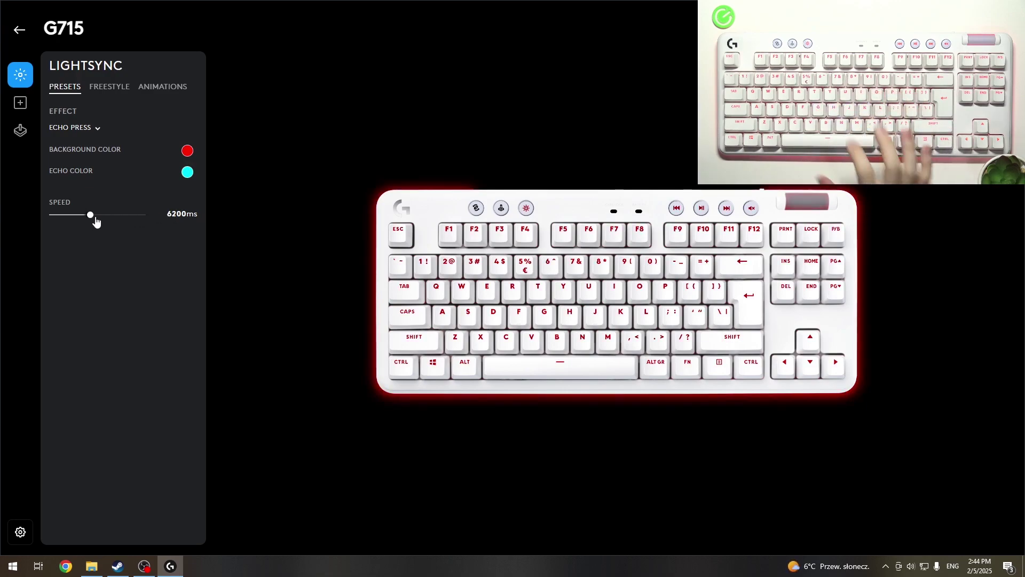
key("h")
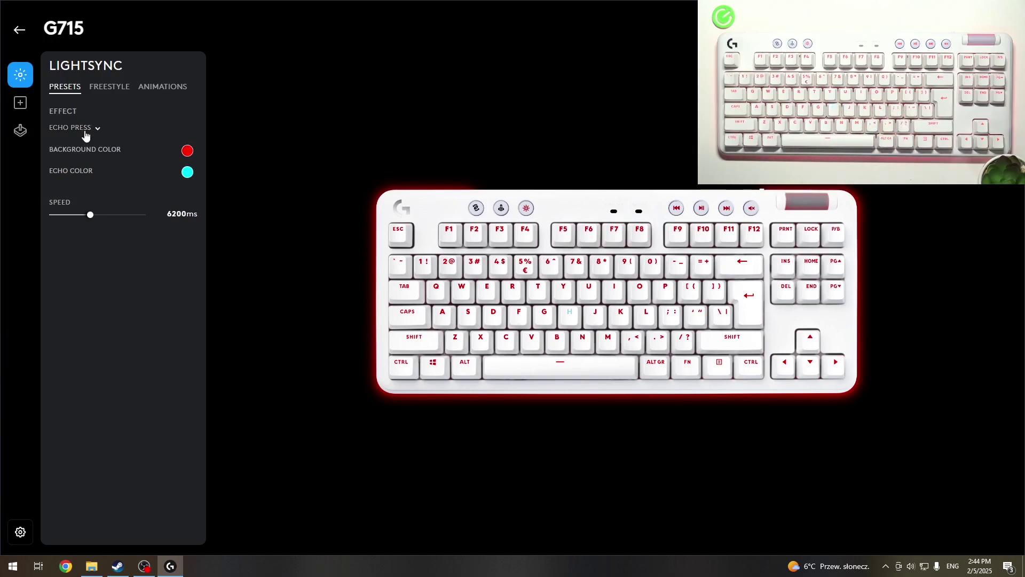
- Apply Starlight with star count 72 and speed 1900 ms
left_click(81, 128)
left_click(88, 232)
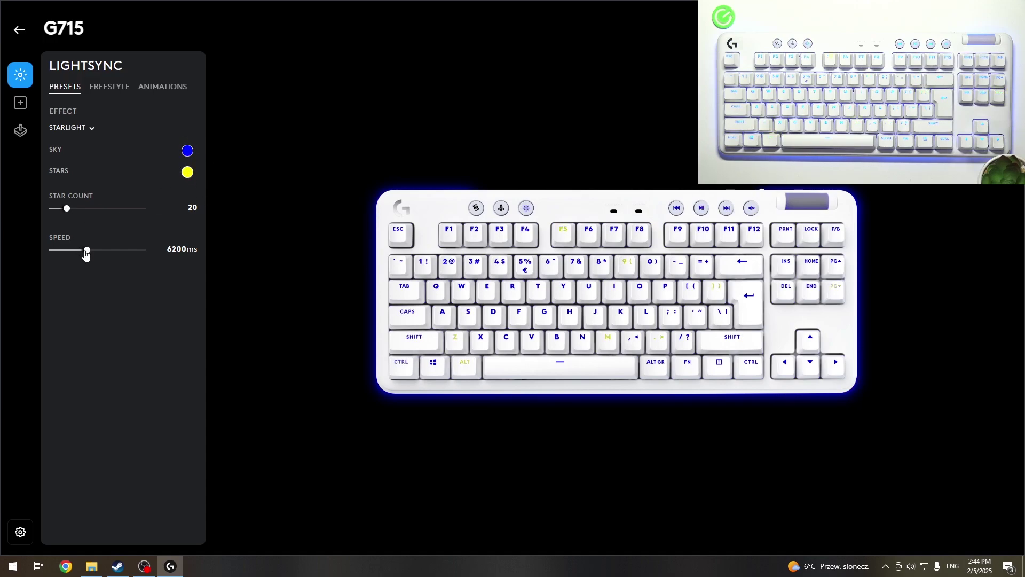
left_click_drag(83, 253, 205, 250)
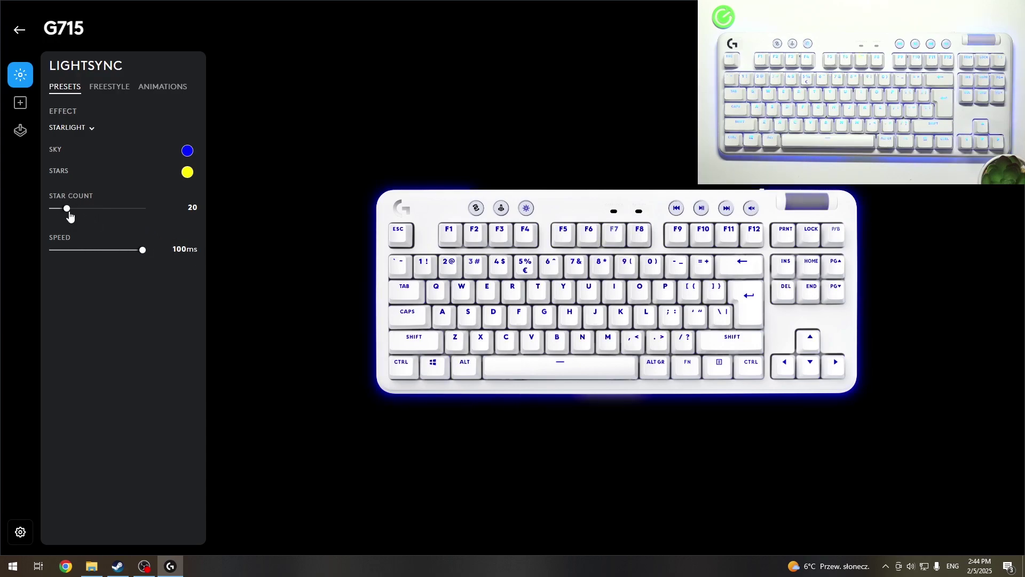
left_click_drag(68, 210, 117, 214)
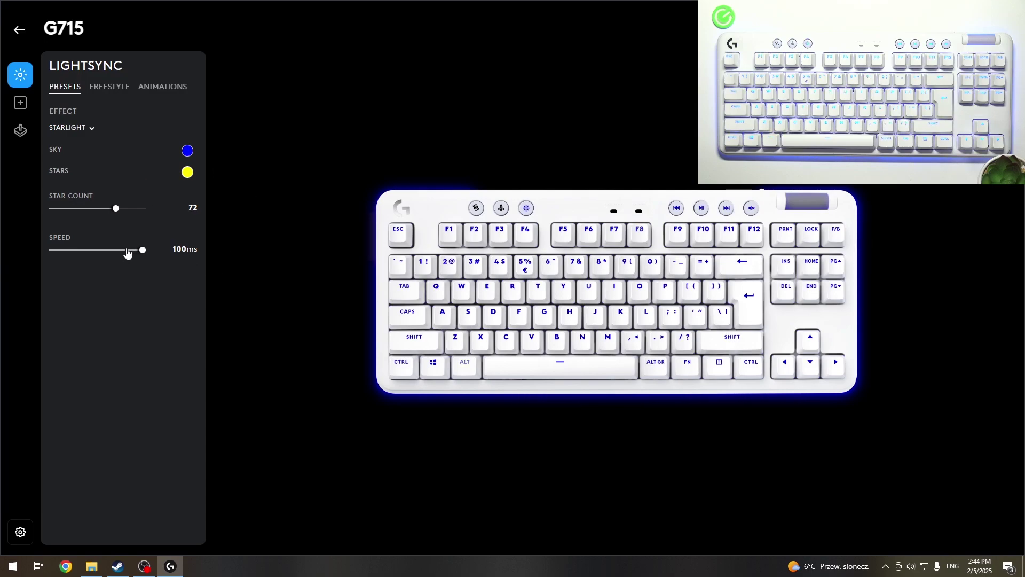
left_click_drag(143, 250, 127, 255)
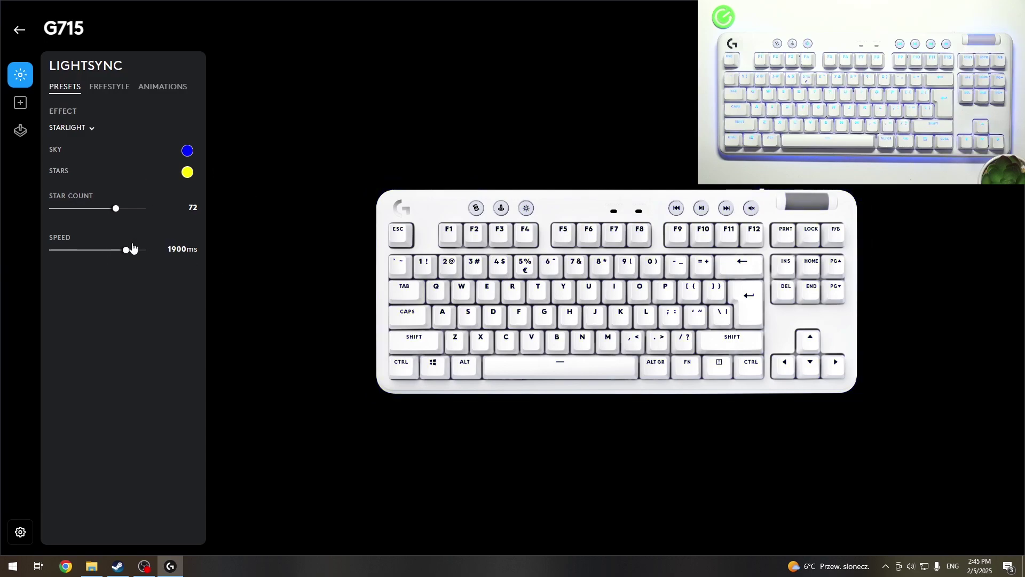
- Try Screen Sampler, then Audio Visualizer with Reactive and Gradient colour modes and advanced settings
left_click(80, 128)
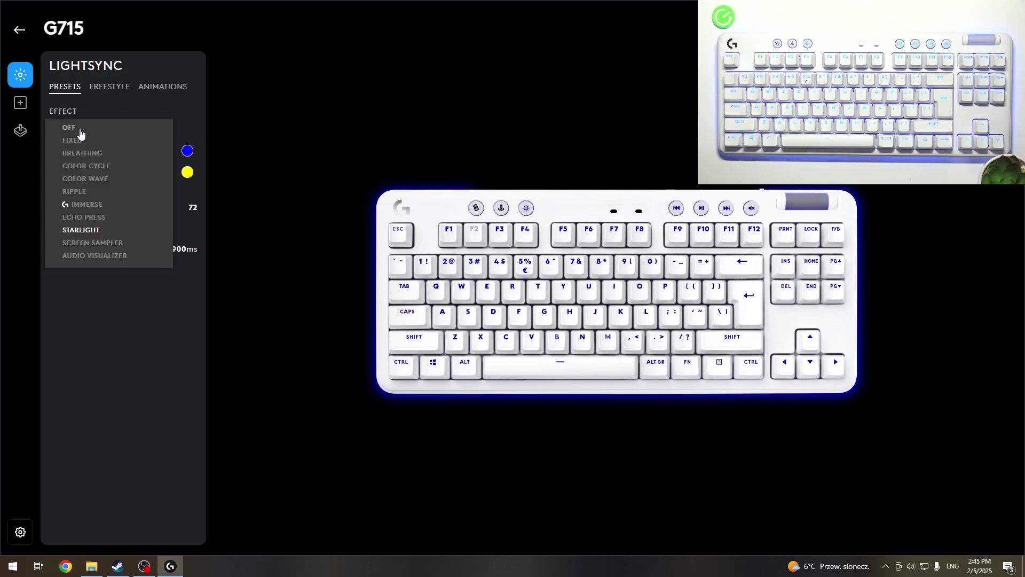
left_click(80, 242)
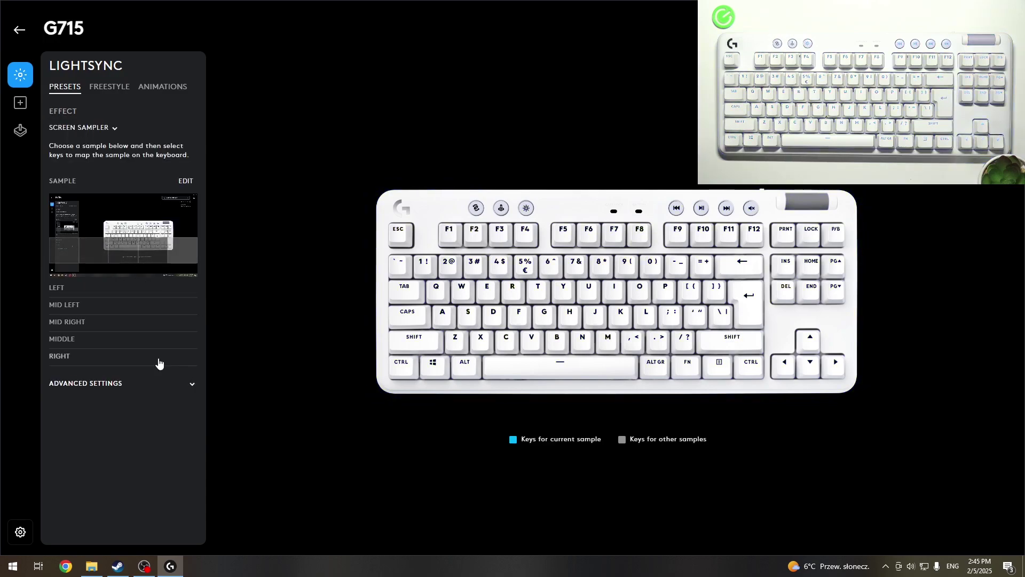
left_click(99, 128)
left_click(88, 256)
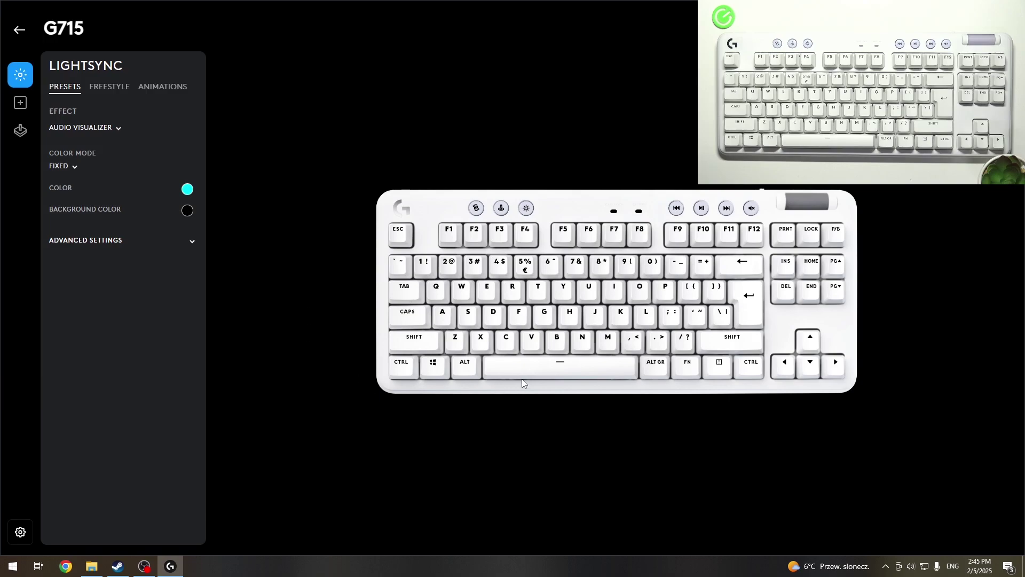
left_click(71, 166)
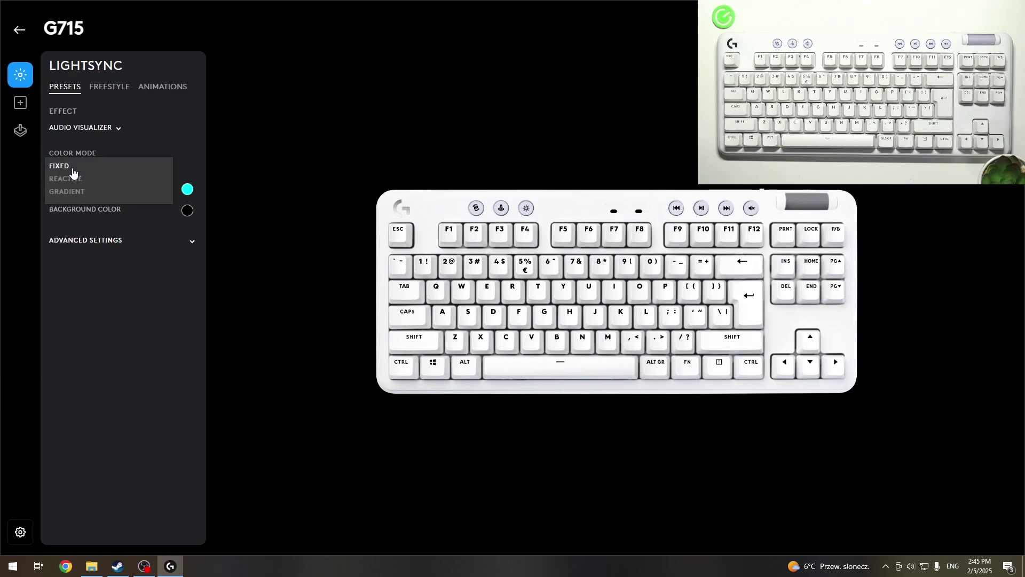
left_click(68, 178)
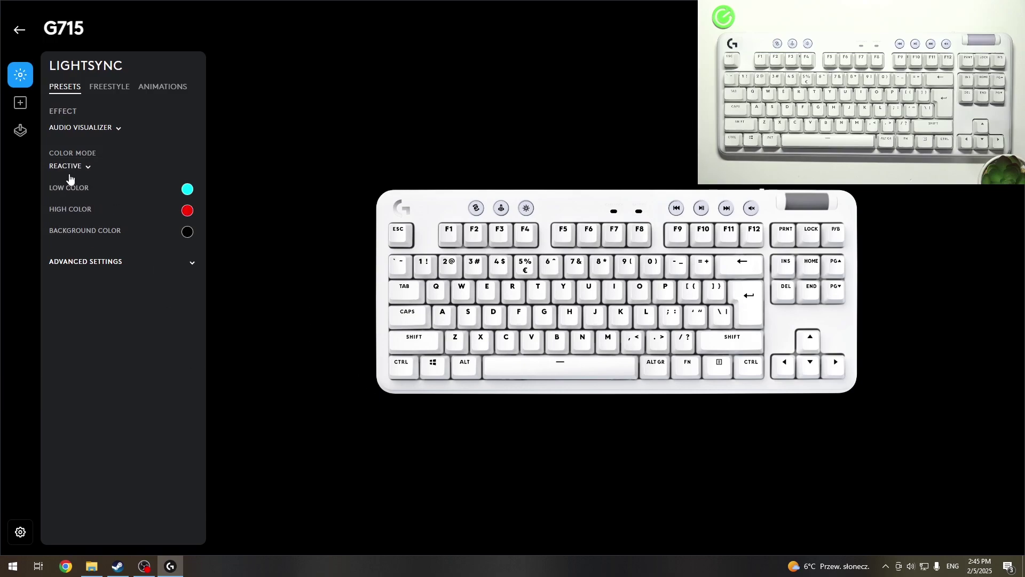
left_click(76, 192)
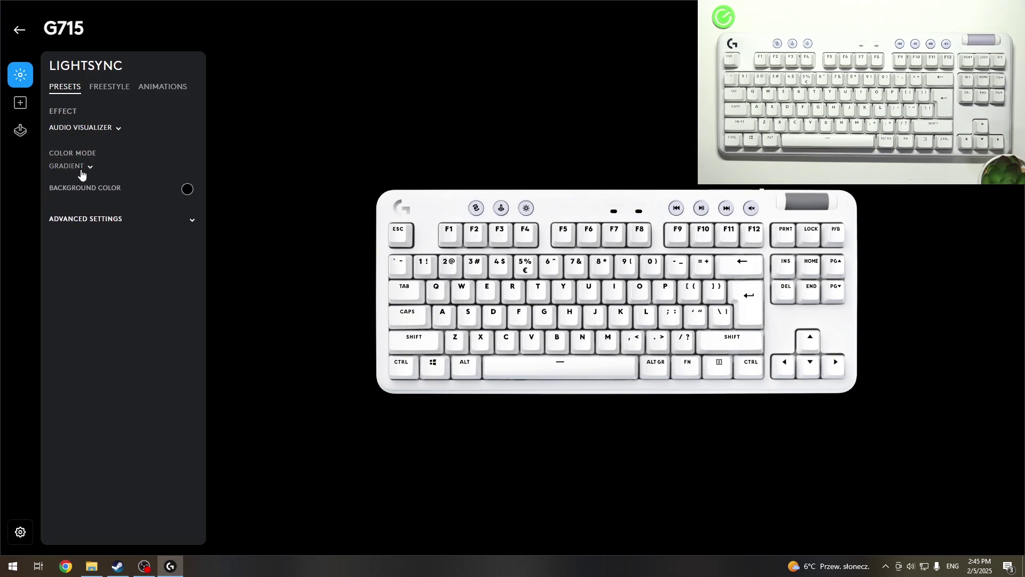
left_click(92, 222)
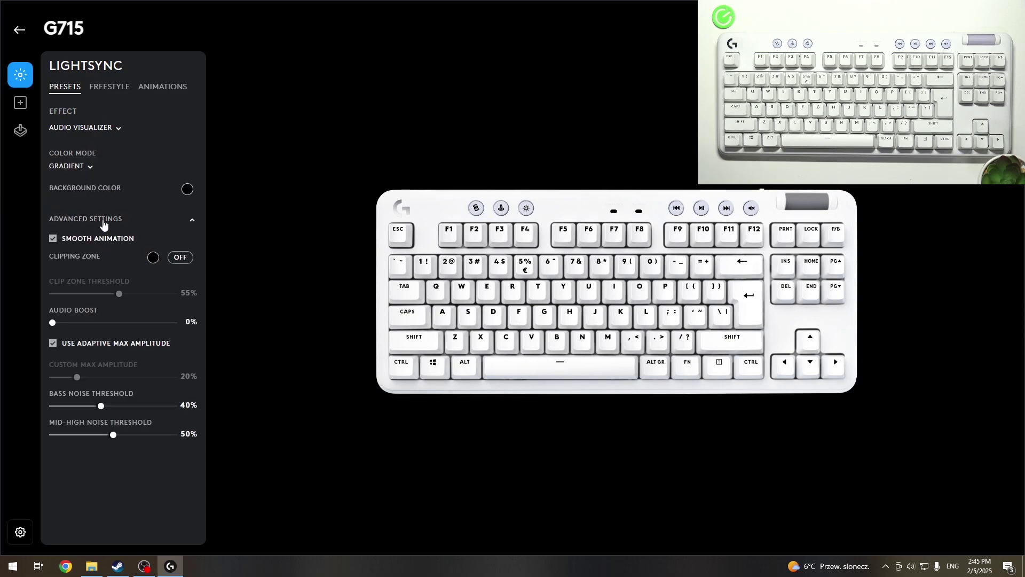
left_click(103, 225)
- Flick through Echo Press and Screen Sampler, then return to Starlight
left_click(72, 130)
left_click(86, 219)
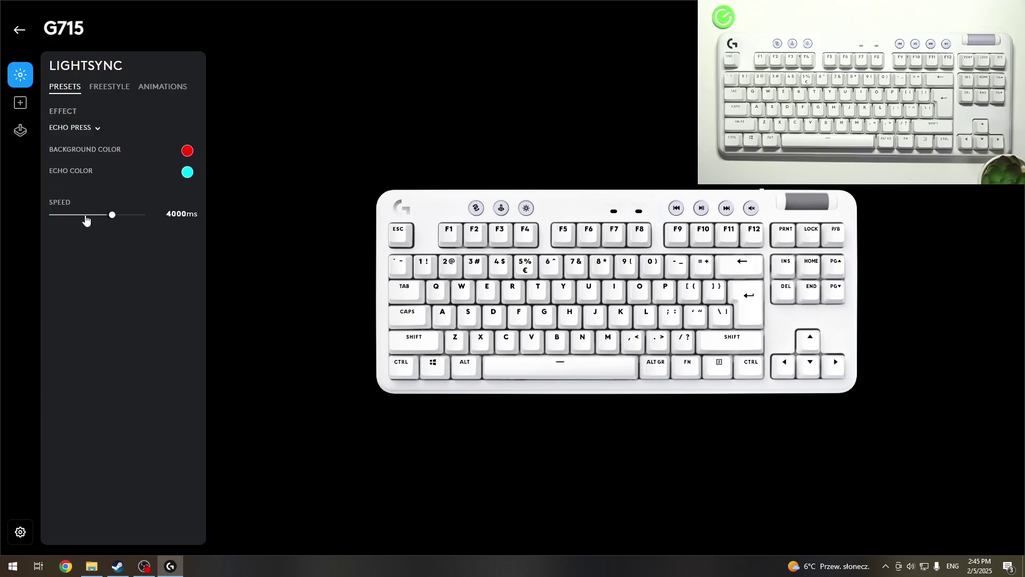
left_click(76, 130)
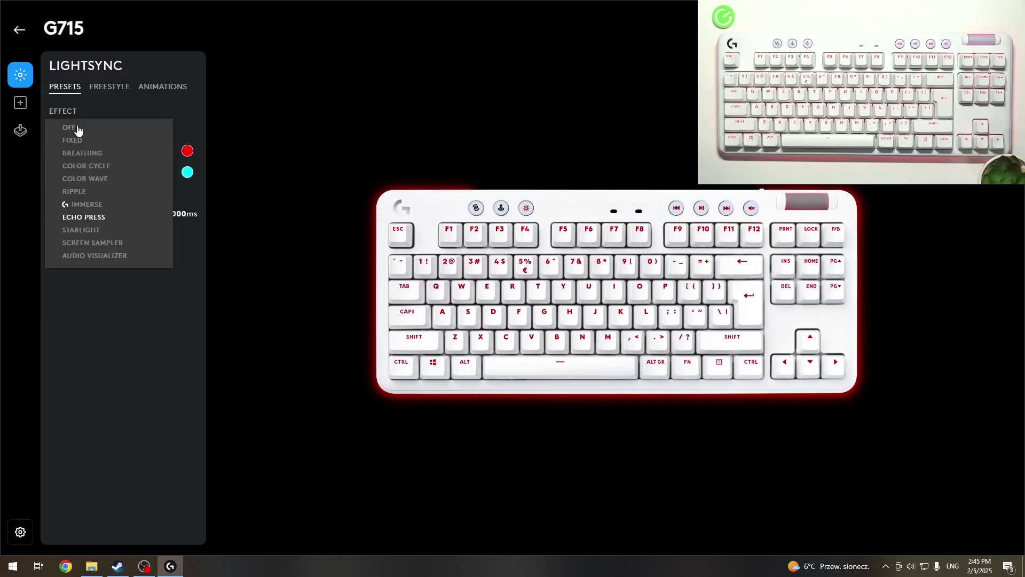
left_click(92, 243)
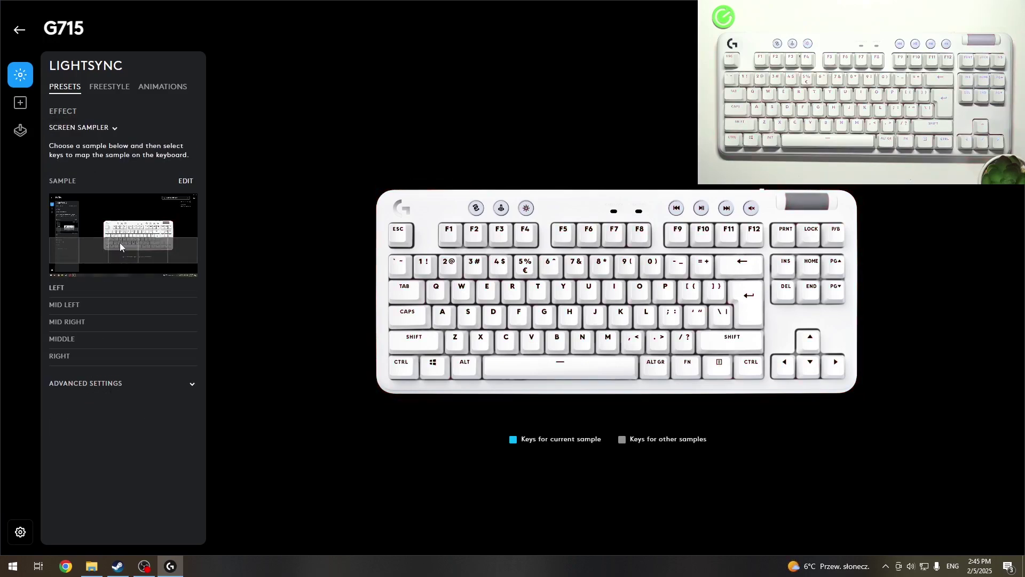
left_click(84, 129)
left_click(81, 232)
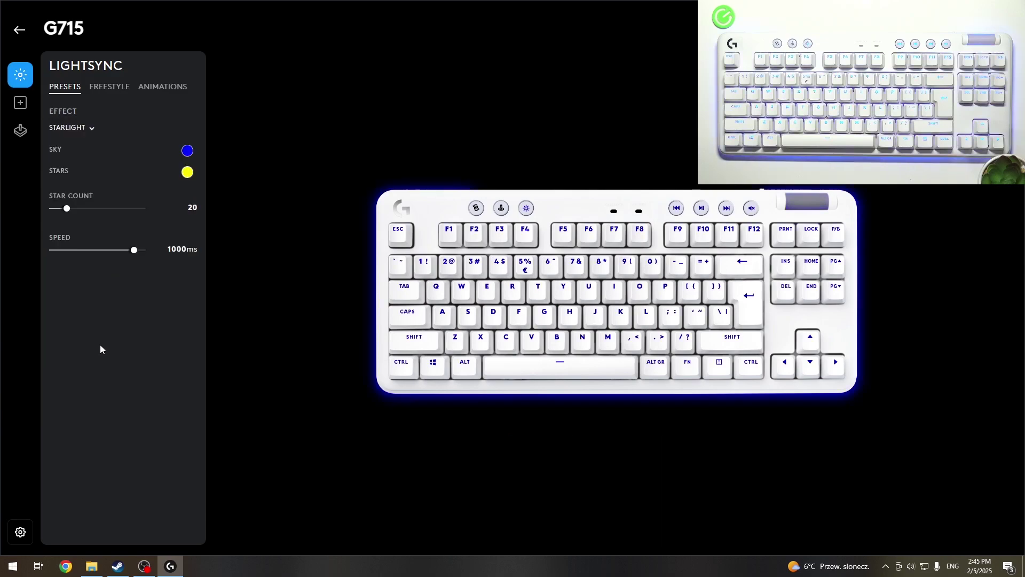
left_click(72, 130)
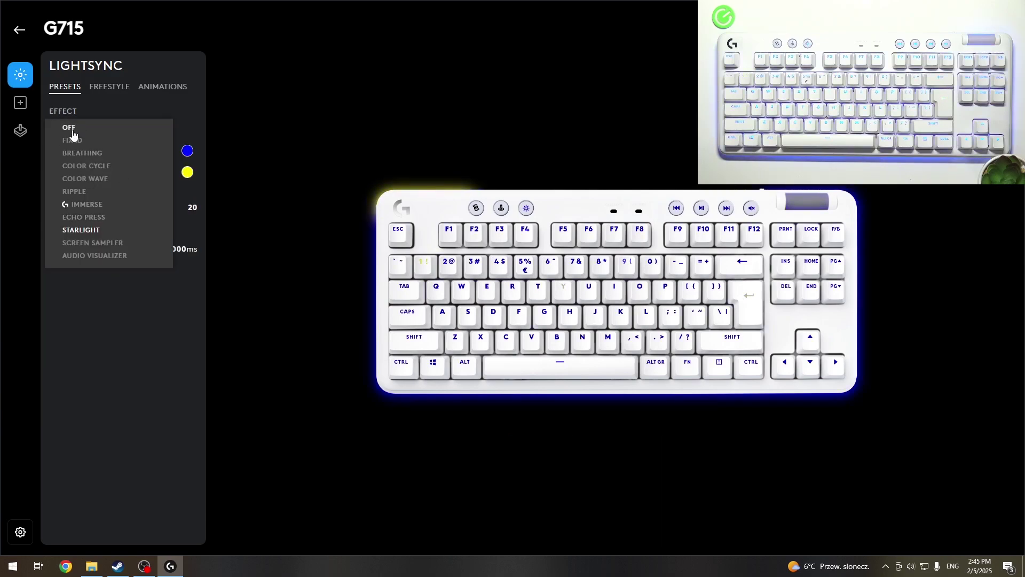
- Turn presets off, switch to the Default freestyle and toggle the space bar selection
left_click(72, 130)
left_click(108, 88)
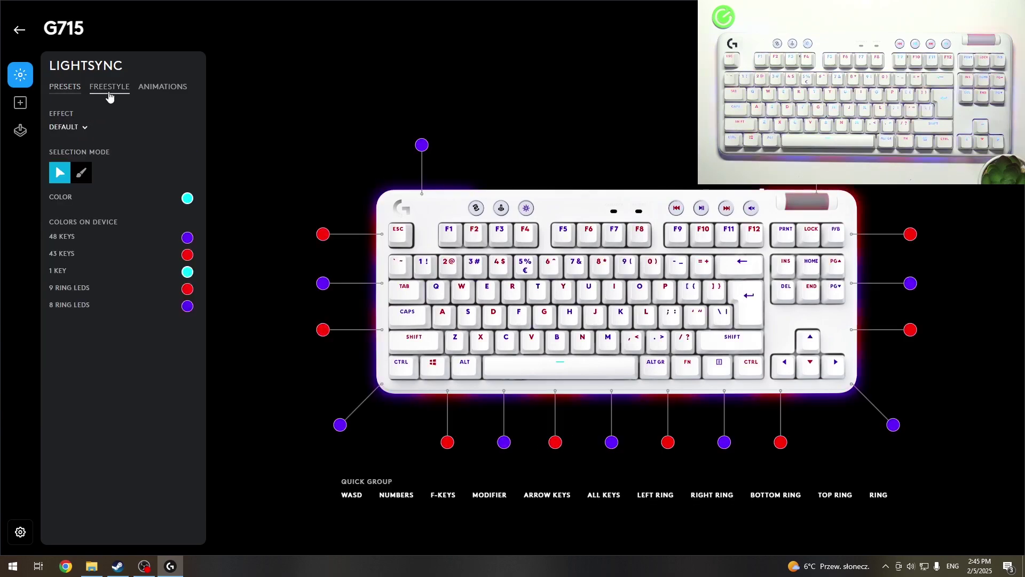
left_click(56, 129)
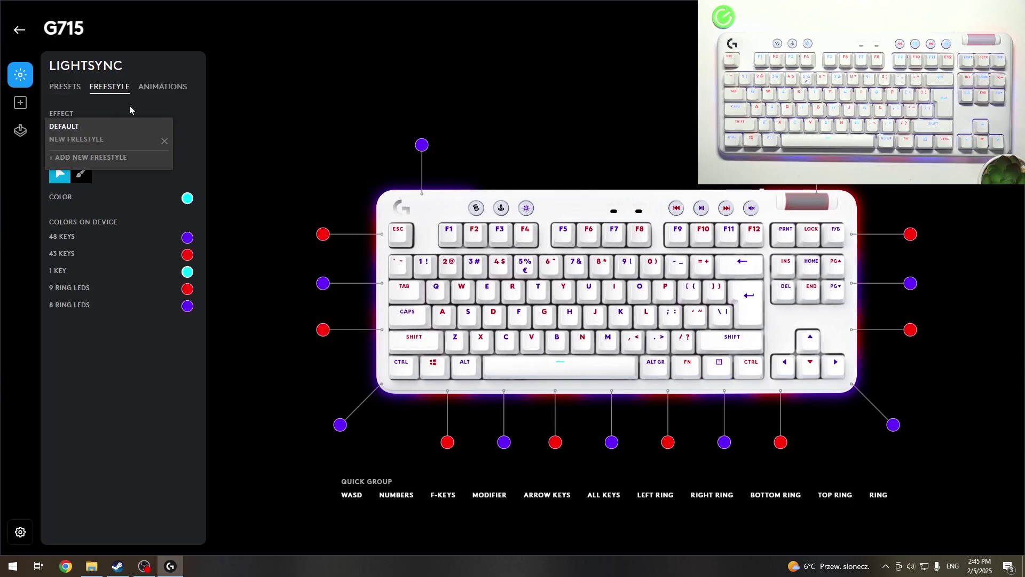
left_click(130, 105)
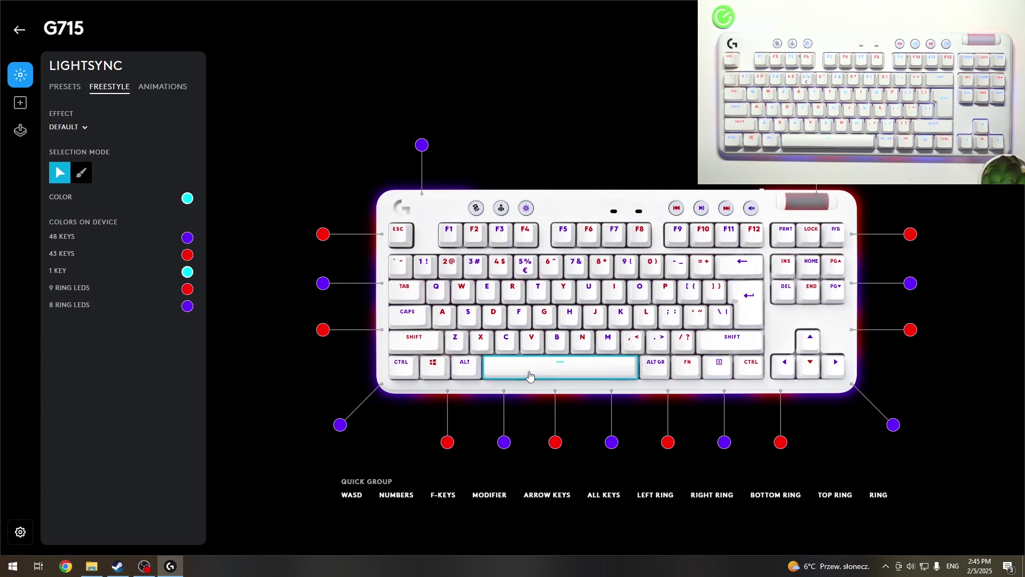
left_click(552, 370)
left_click(181, 250)
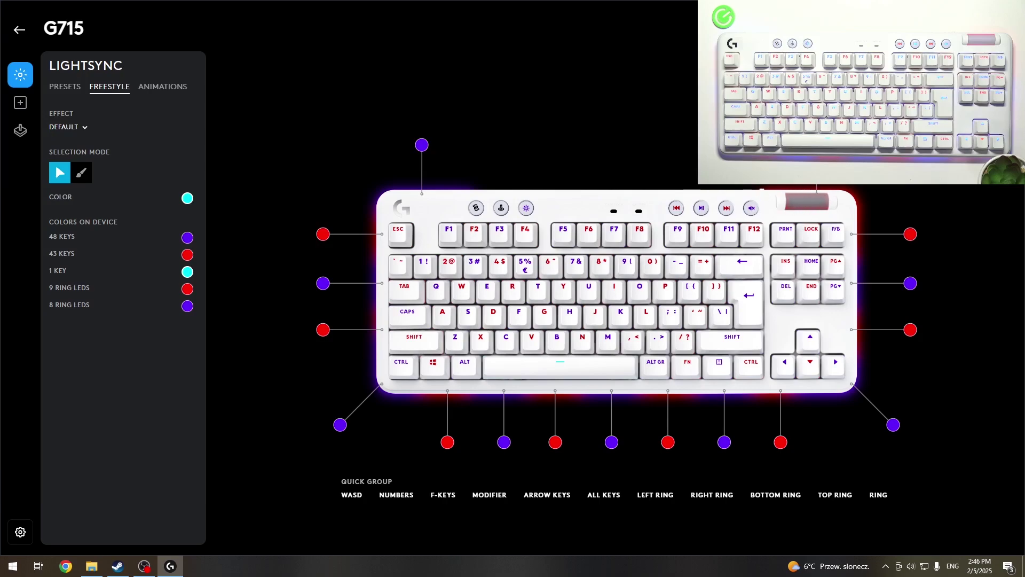
- Colour the lighting key and H green, then the arrow keys yellow
left_click(910, 329)
left_click(186, 199)
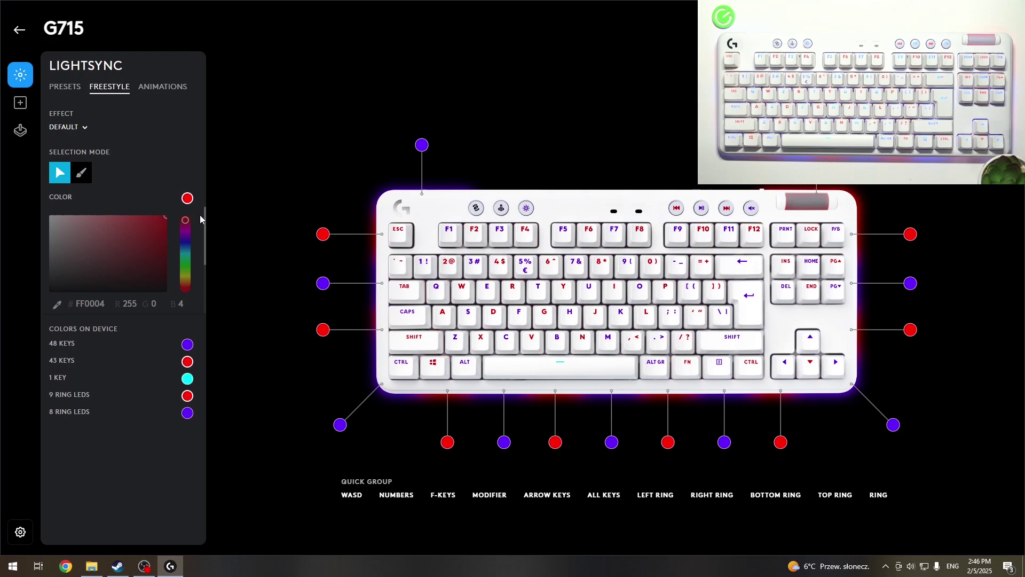
left_click(189, 271)
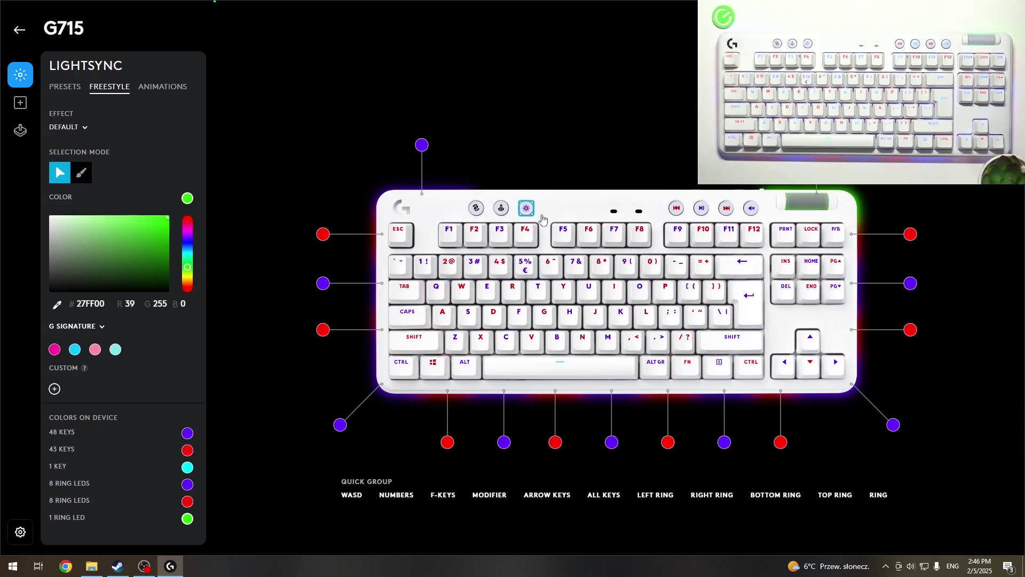
left_click(526, 207)
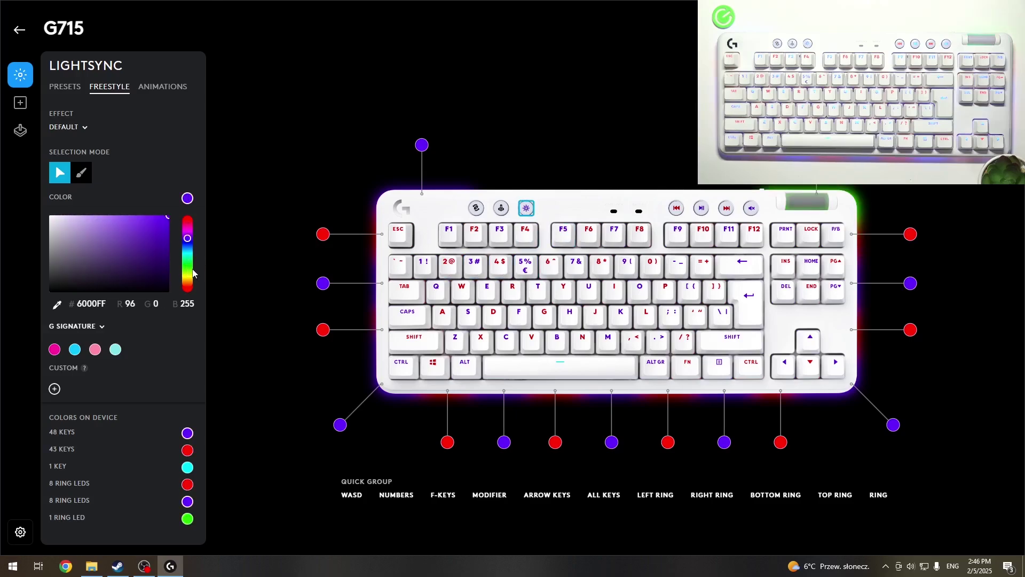
left_click(189, 275)
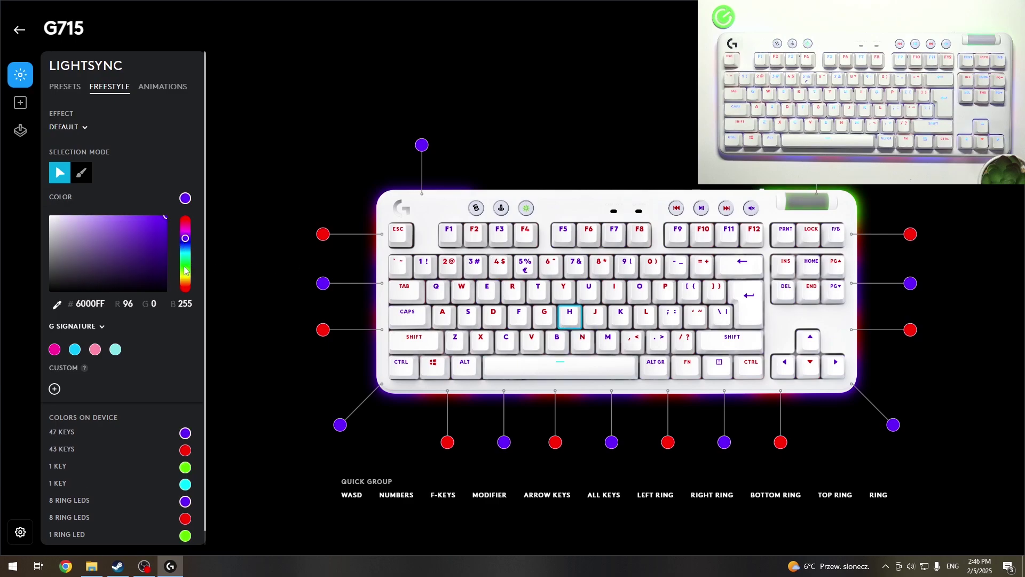
left_click(184, 268)
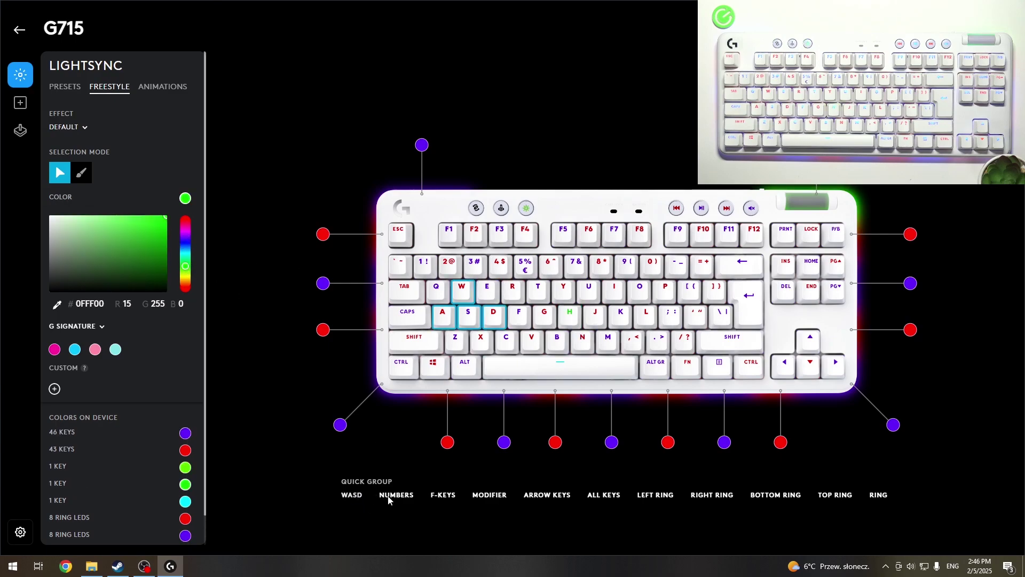
left_click(547, 496)
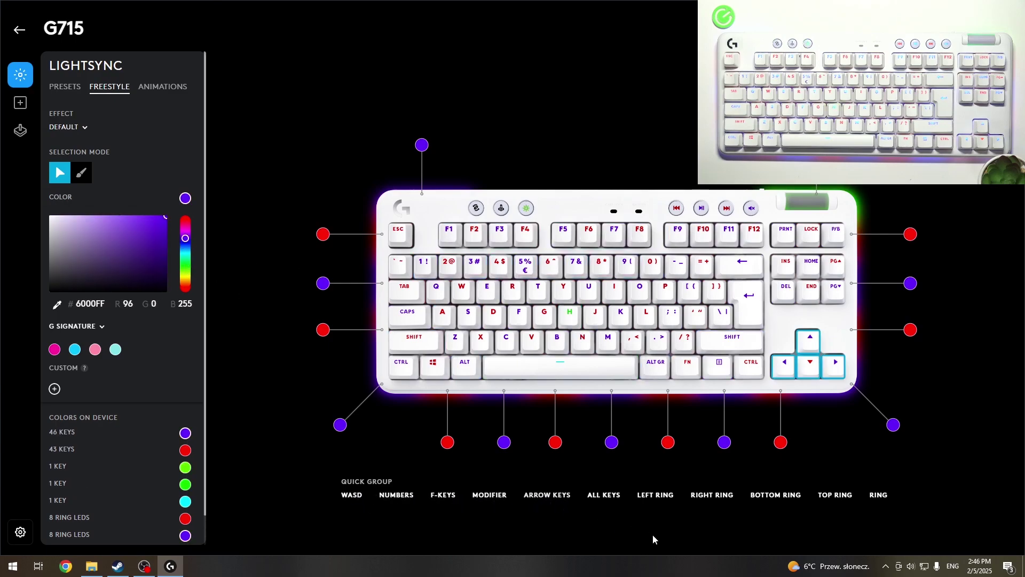
left_click(186, 279)
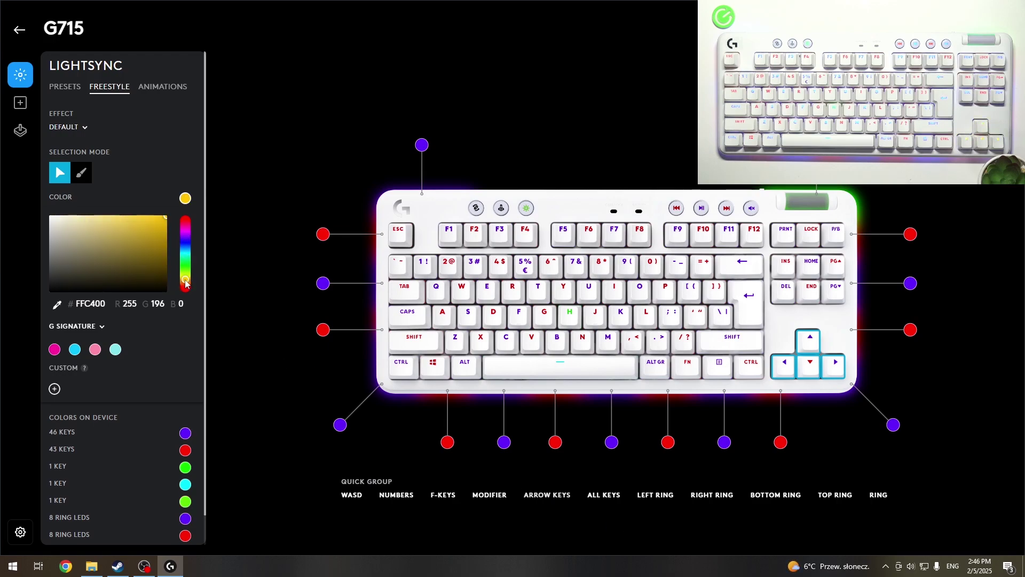
- Colour the right ring LEDs cyan and F1–F12 blue, then select the number row
left_click(724, 496)
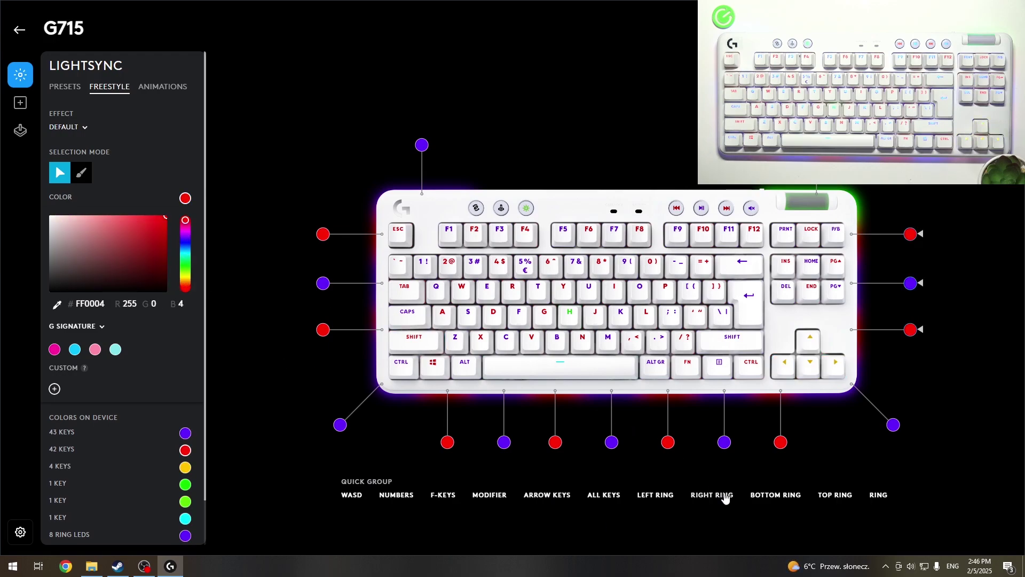
left_click(184, 257)
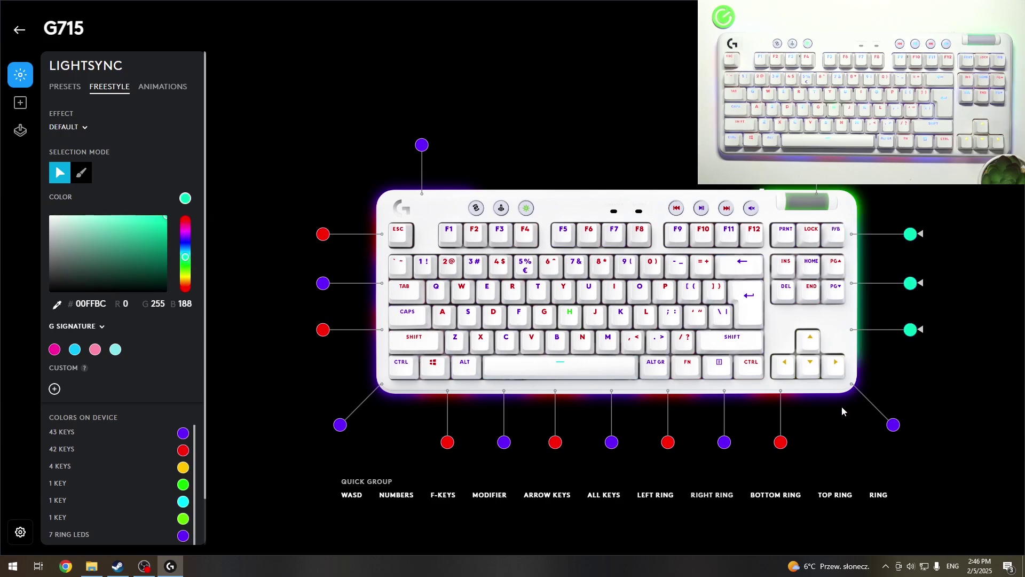
left_click(804, 496)
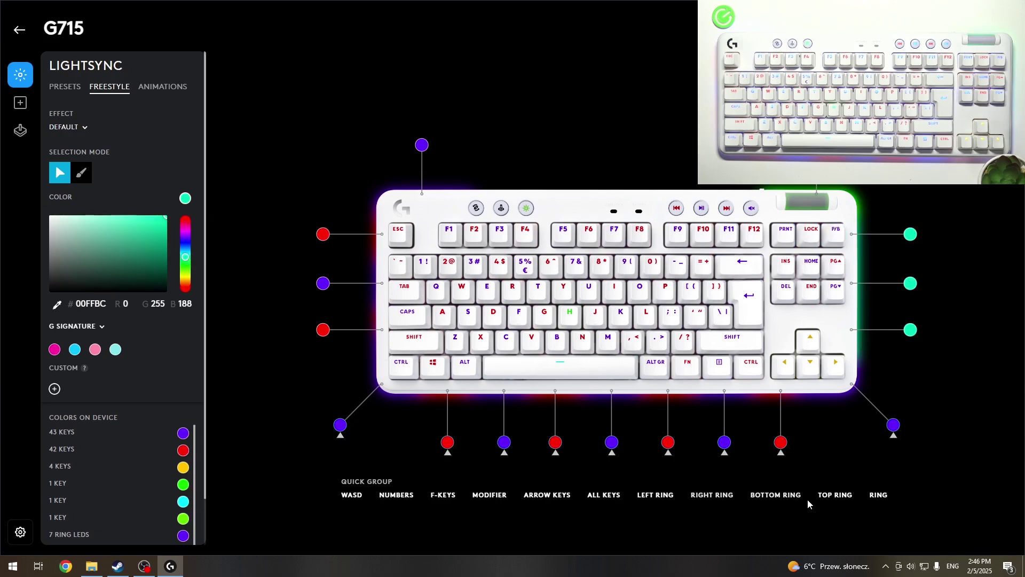
left_click(442, 495)
left_click(185, 244)
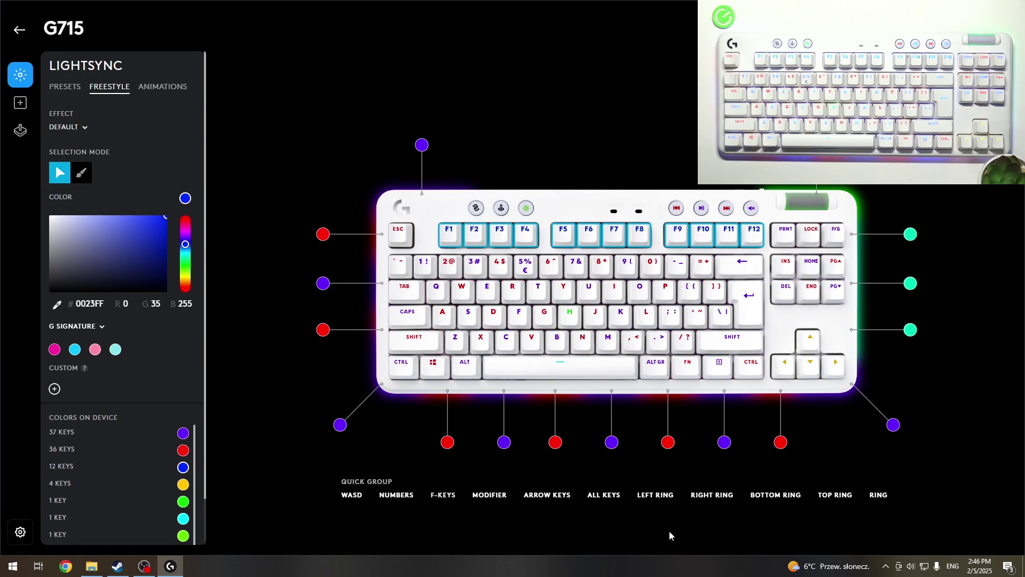
left_click(396, 494)
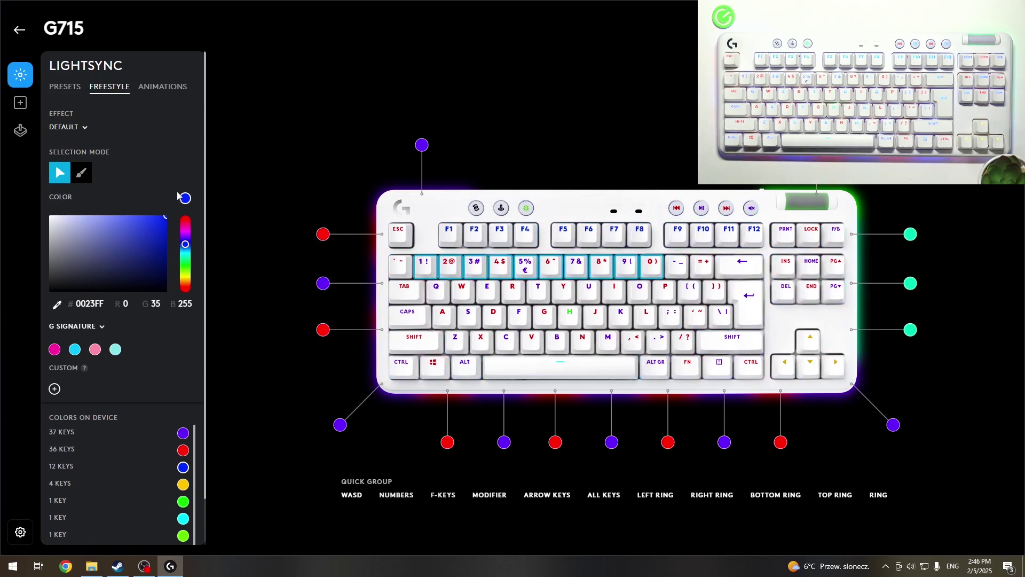
- Switch to brush key painting with an orange colour (FFAC00)
left_click(80, 172)
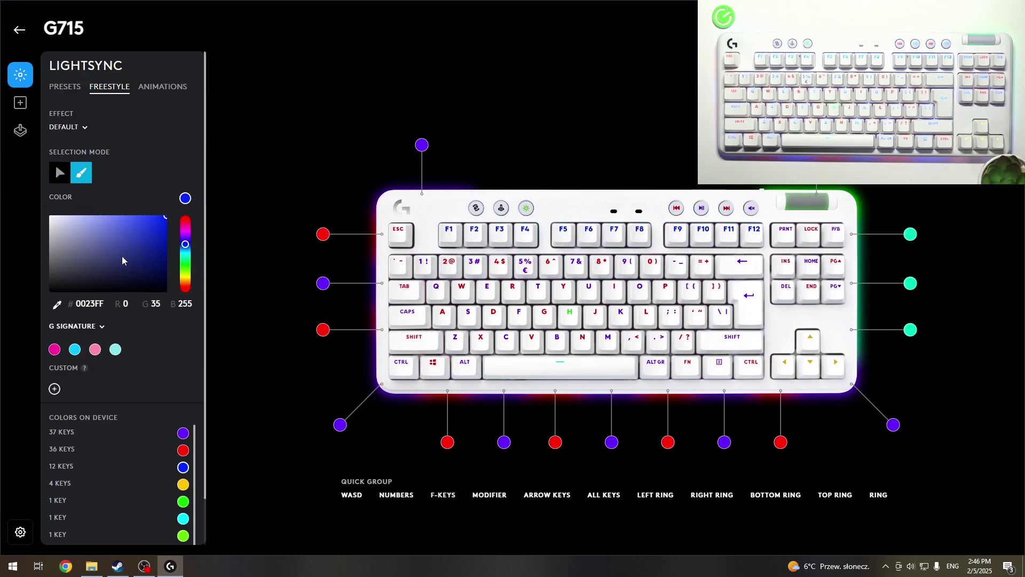
left_click(187, 271)
left_click_drag(186, 270, 185, 280)
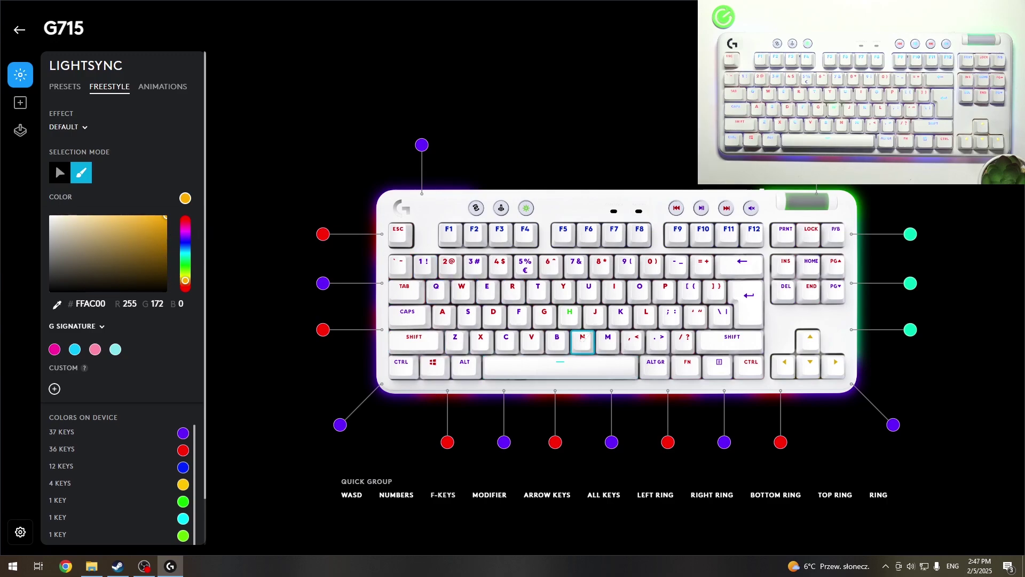
- Paint W, A, S, D and number keys 1, 2, 4, 7, 8 and 0 orange
left_click(351, 492)
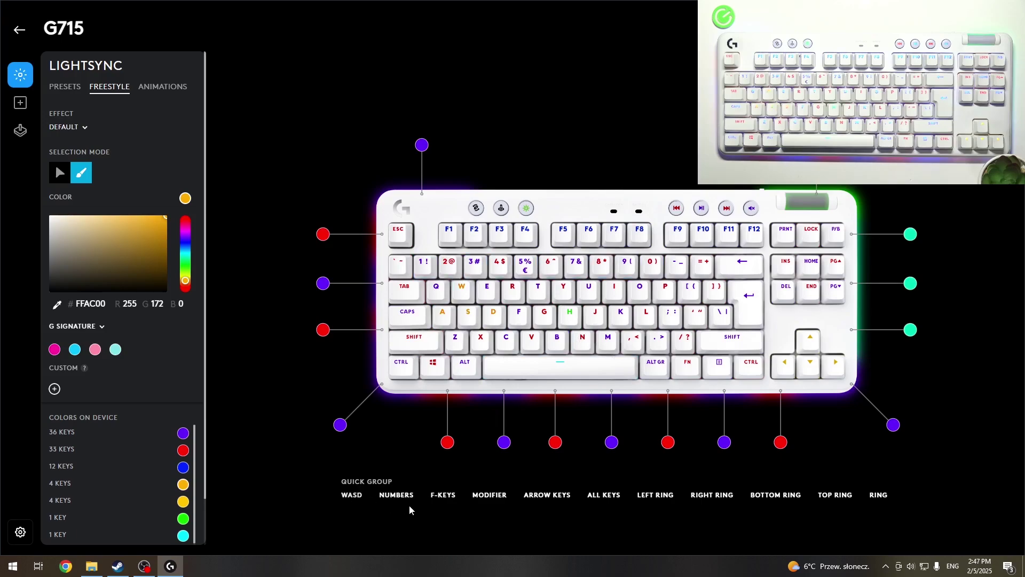
left_click(425, 265)
left_click(501, 266)
left_click(576, 265)
left_click(601, 265)
left_click(676, 264)
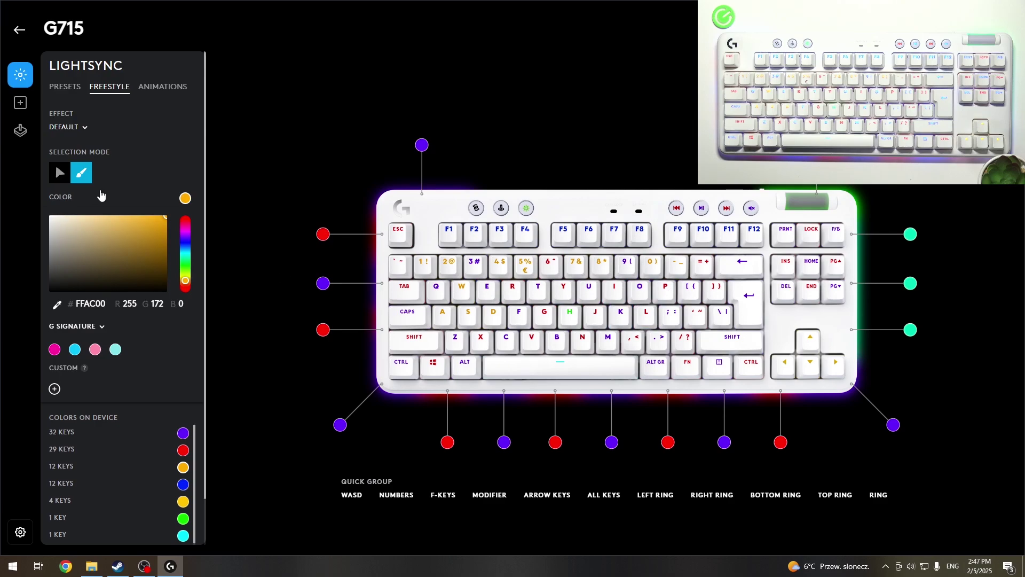
- Switch to the New Freestyle layout and add another all-cyan layout, New Freestyle 1
left_click(72, 128)
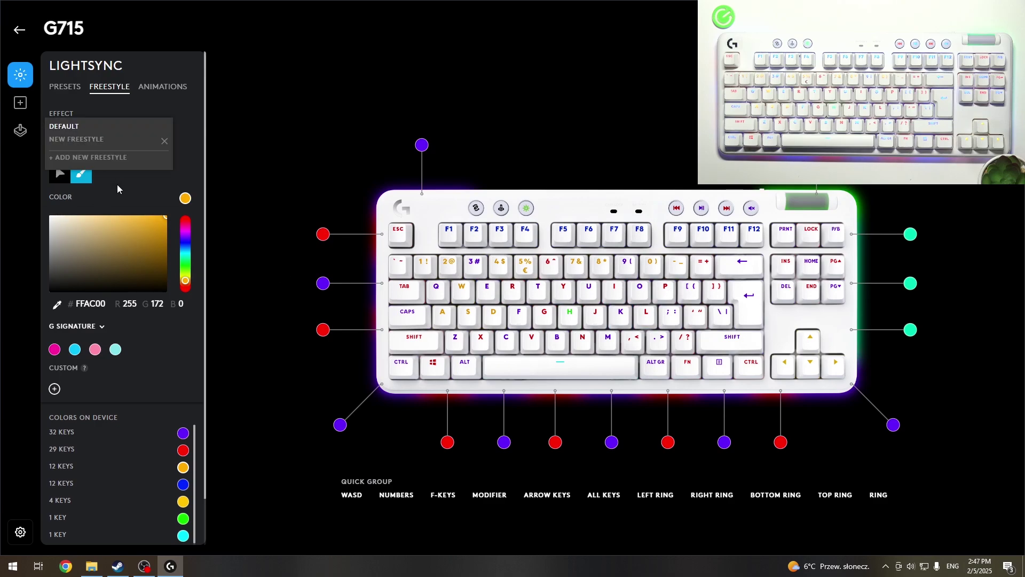
left_click(79, 141)
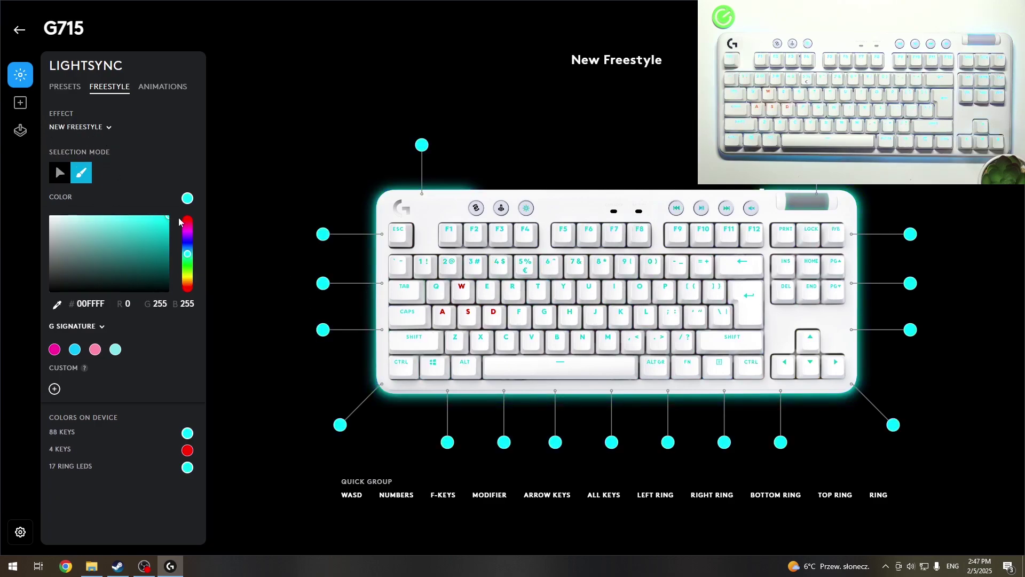
left_click(79, 126)
left_click(83, 158)
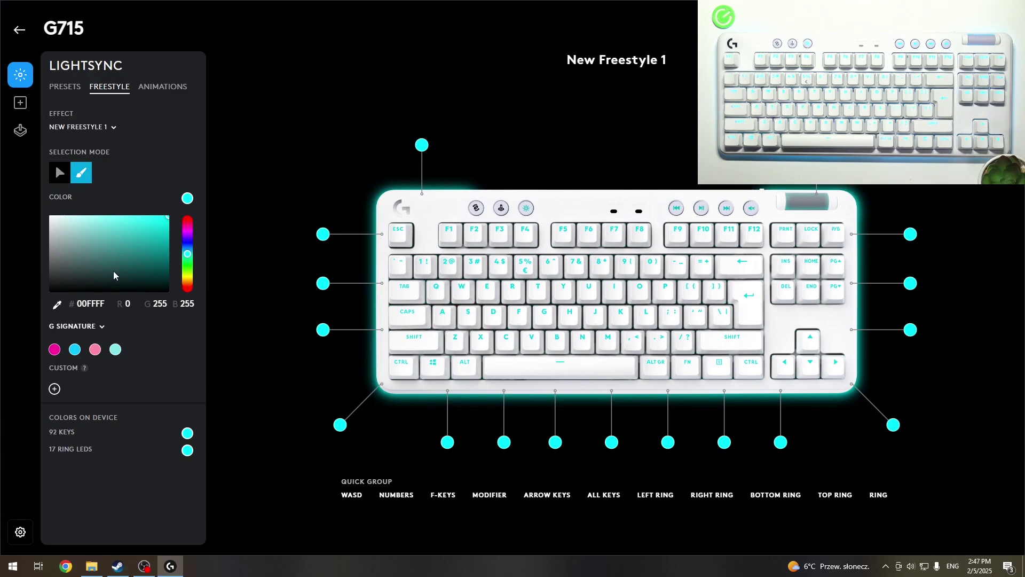
left_click(84, 129)
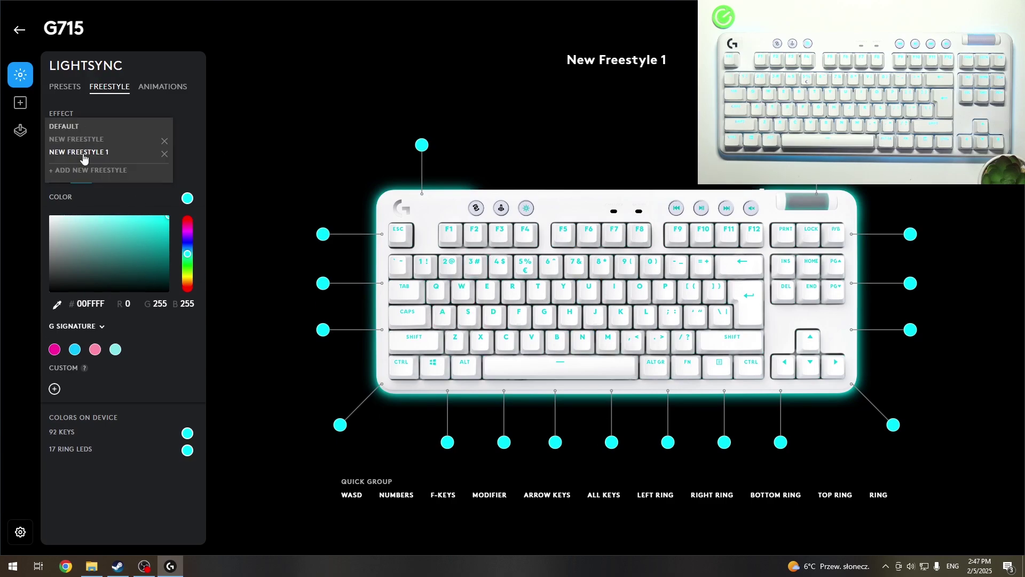
left_click(148, 95)
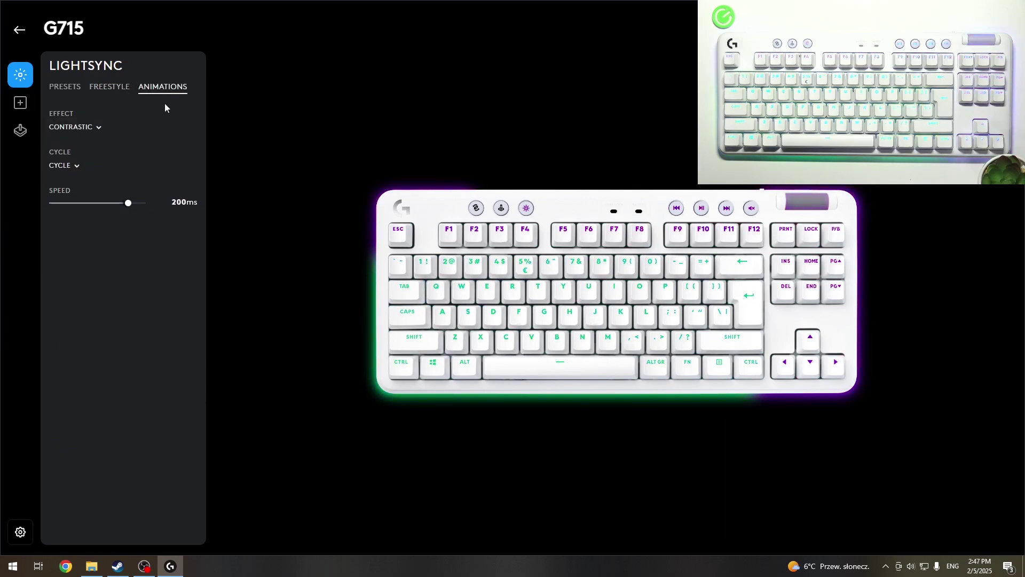
- Preview the Lightning, Ocean Wave, Red White and Blue and Verticool animations in turn
left_click(74, 129)
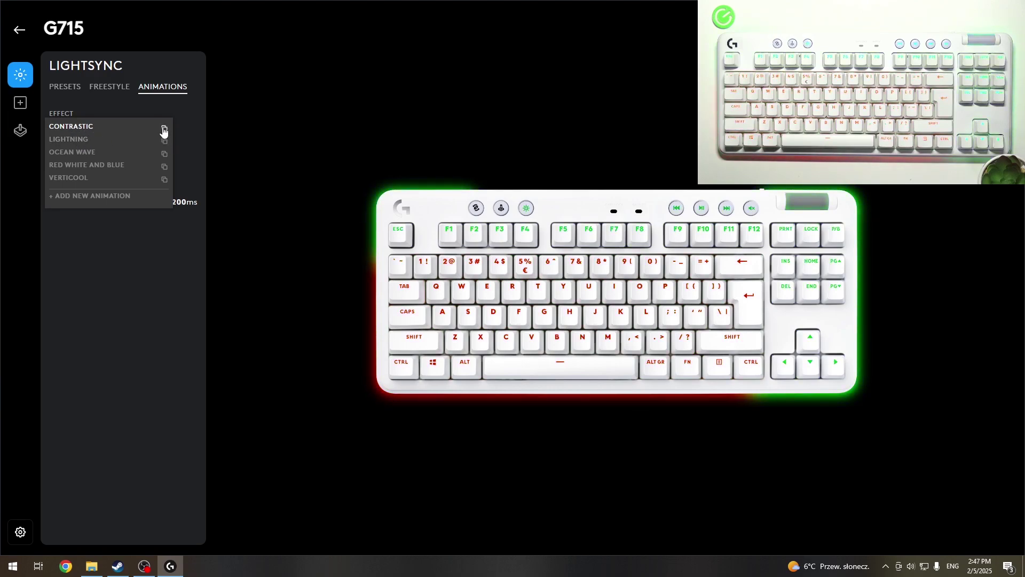
left_click(76, 139)
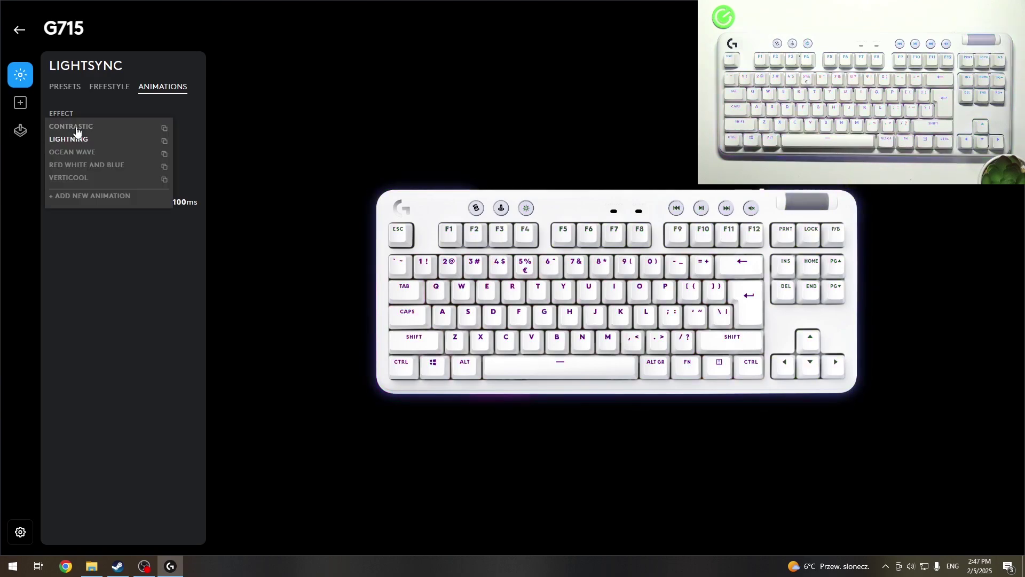
left_click(80, 151)
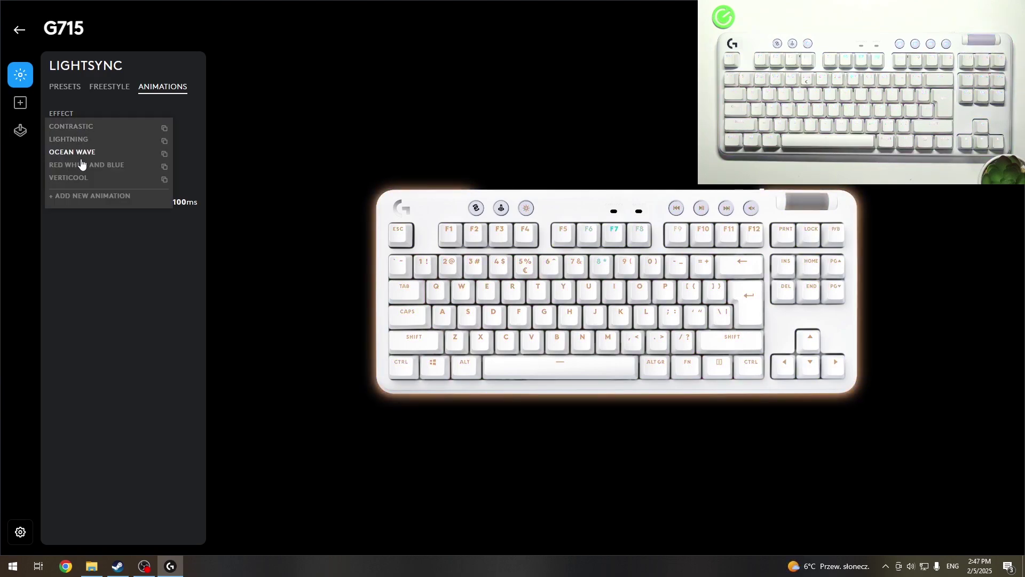
left_click(82, 165)
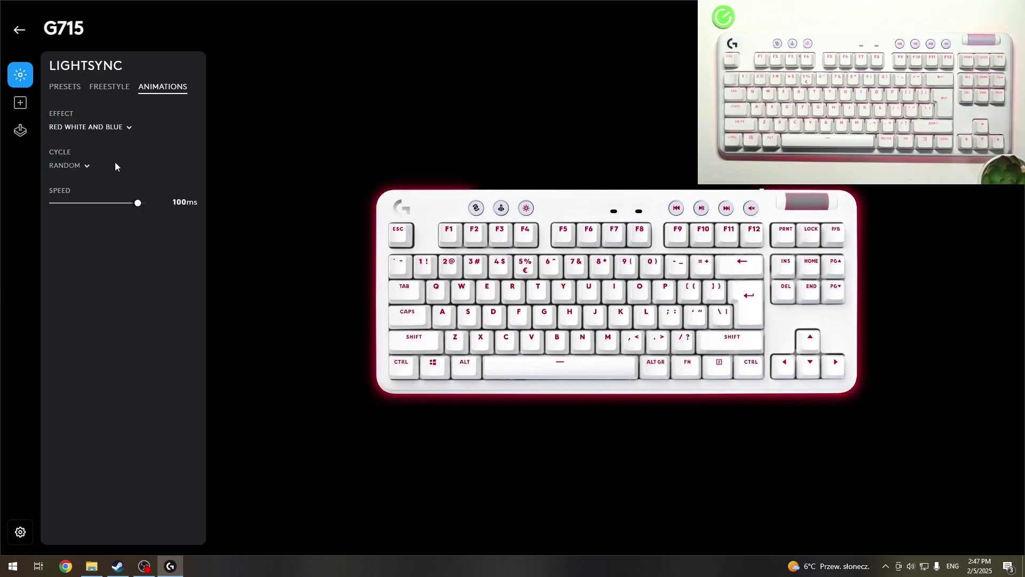
left_click(104, 129)
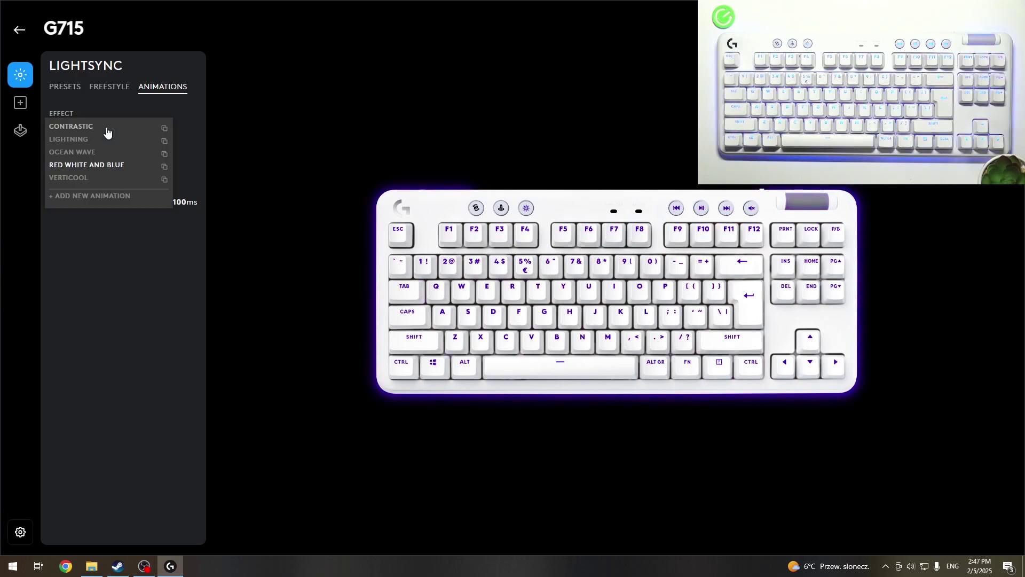
left_click(85, 178)
left_click(68, 128)
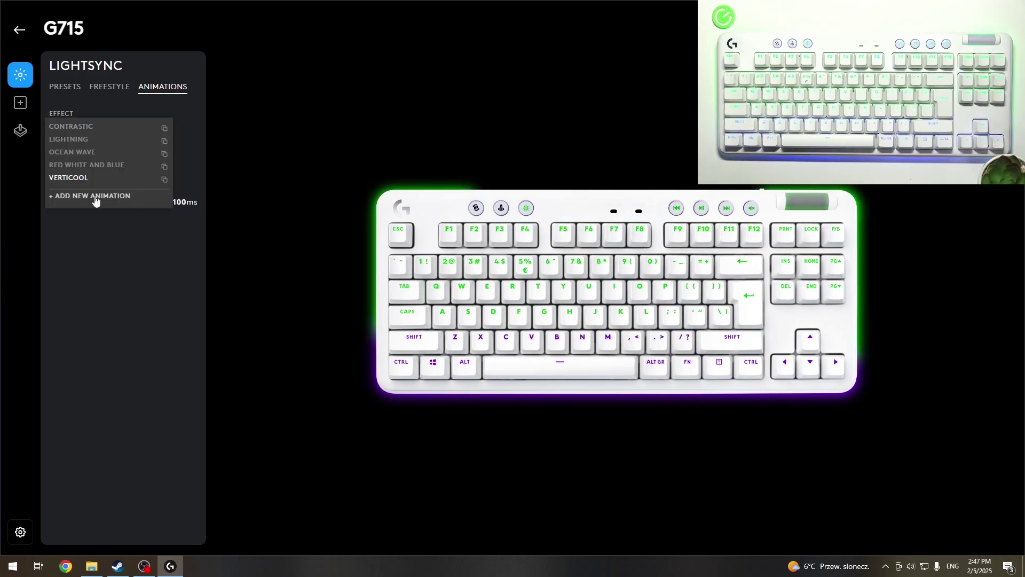
- Start a new custom animation, dismiss the tip and step between its two frames
left_click(93, 197)
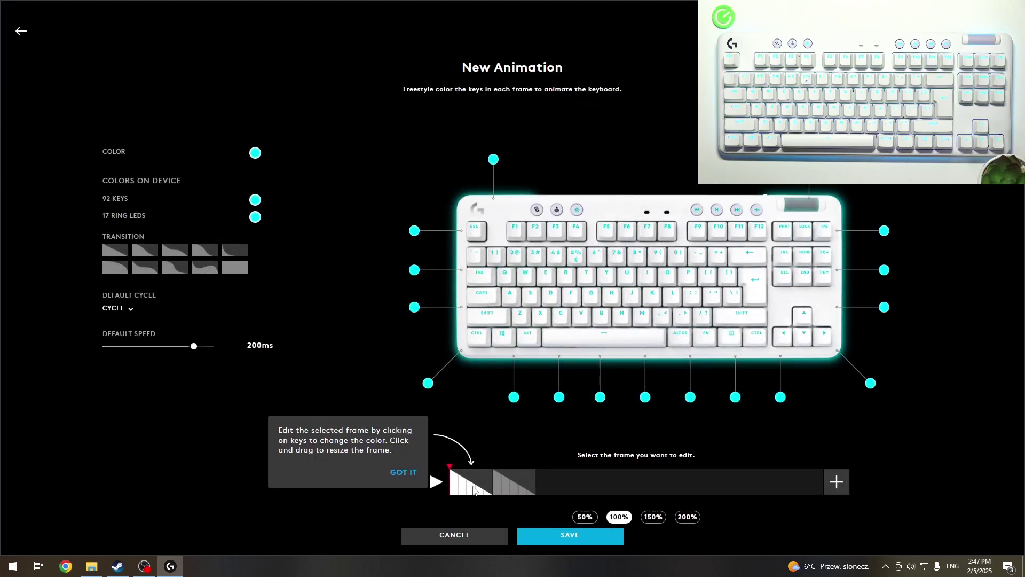
left_click(404, 472)
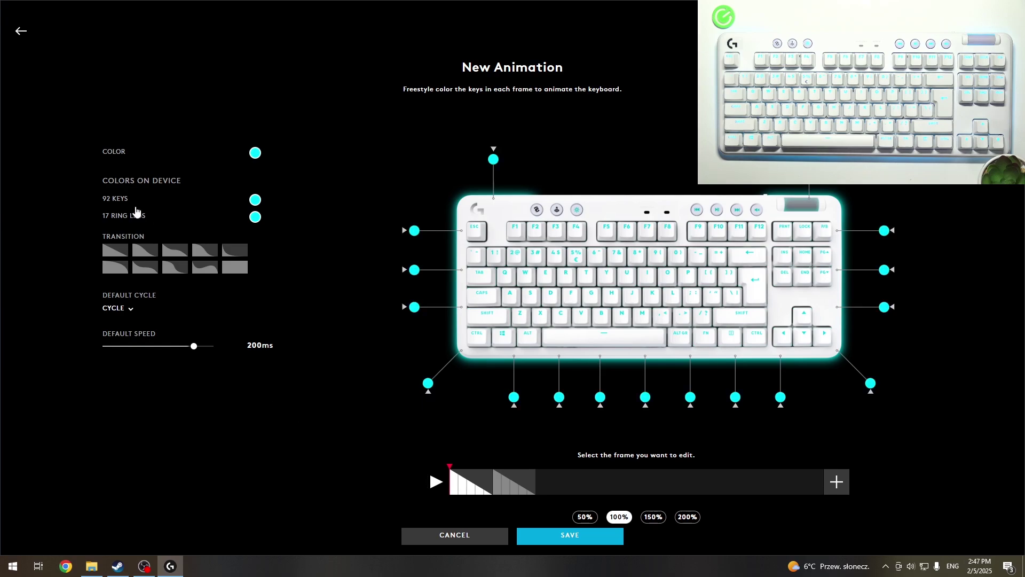
left_click(493, 484)
left_click(469, 487)
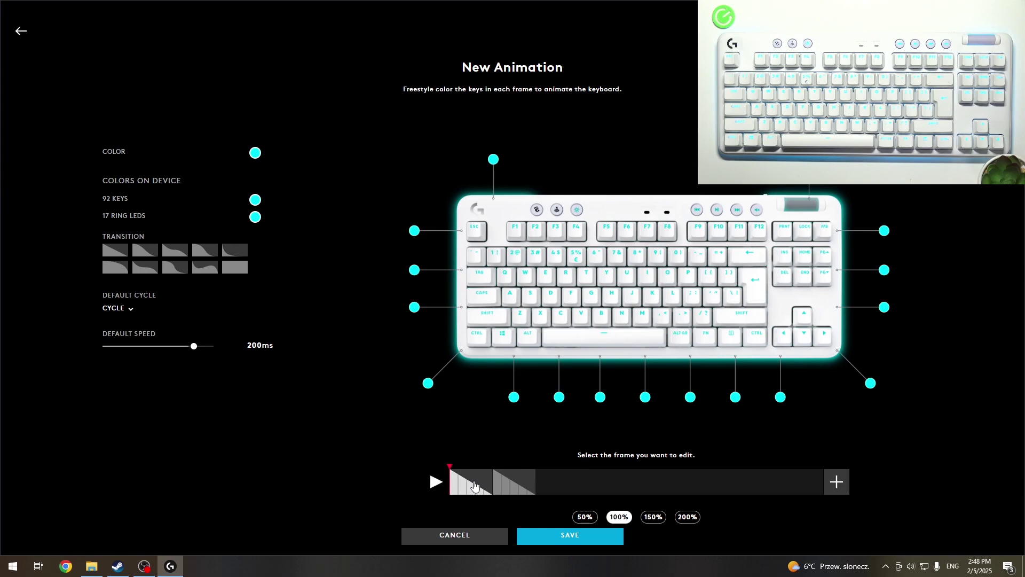
left_click(507, 484)
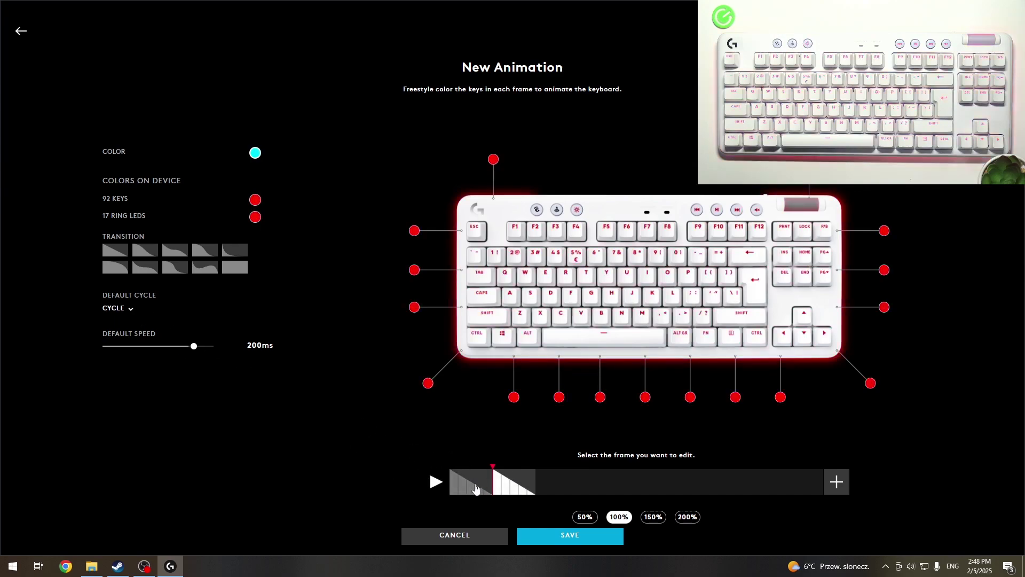
- Set the timeline zoom to 150% and switch between the cyan first and red second frames
left_click(682, 518)
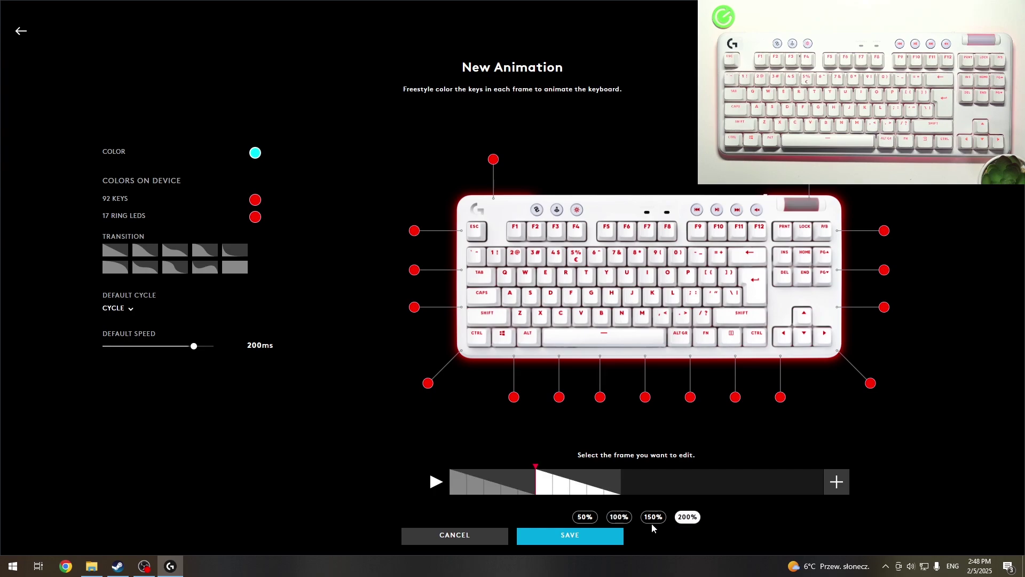
left_click(616, 518)
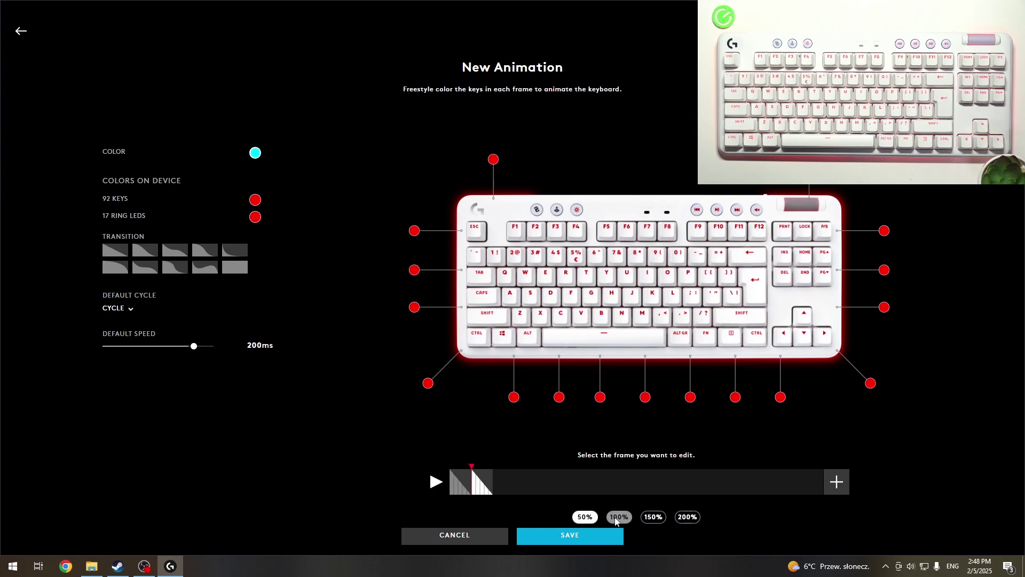
left_click(618, 516)
left_click(653, 517)
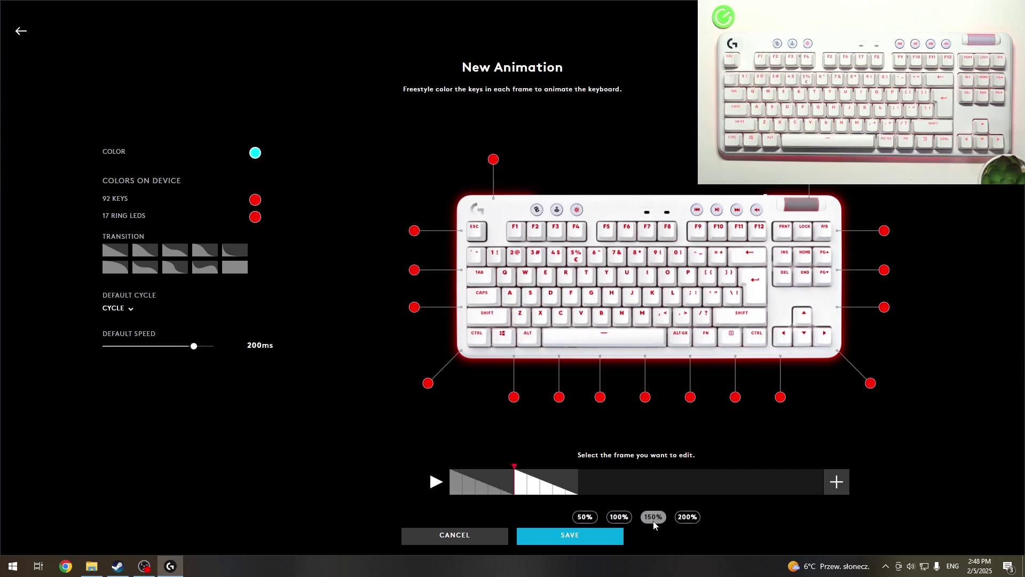
left_click(490, 464)
left_click(521, 467)
left_click(486, 467)
left_click(521, 468)
- Lengthen the first frame, give it an eased transition and preview the result
left_click_drag(517, 483, 555, 484)
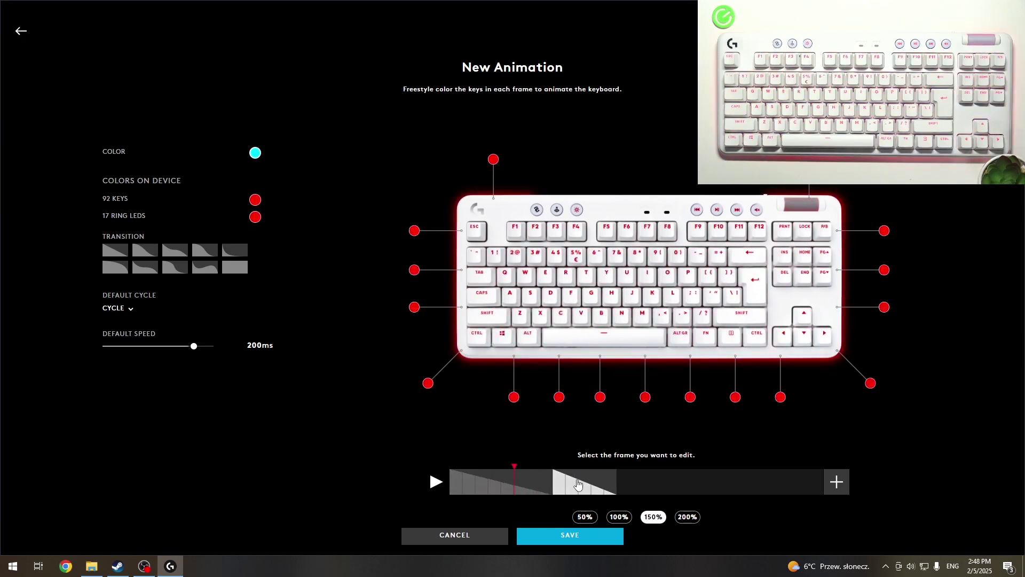
left_click(554, 485)
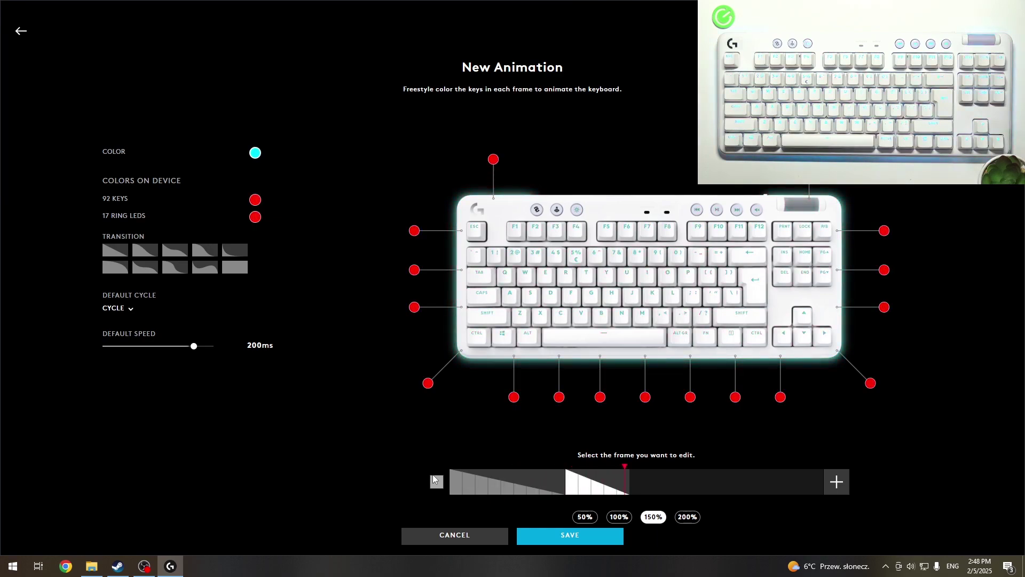
left_click(437, 483)
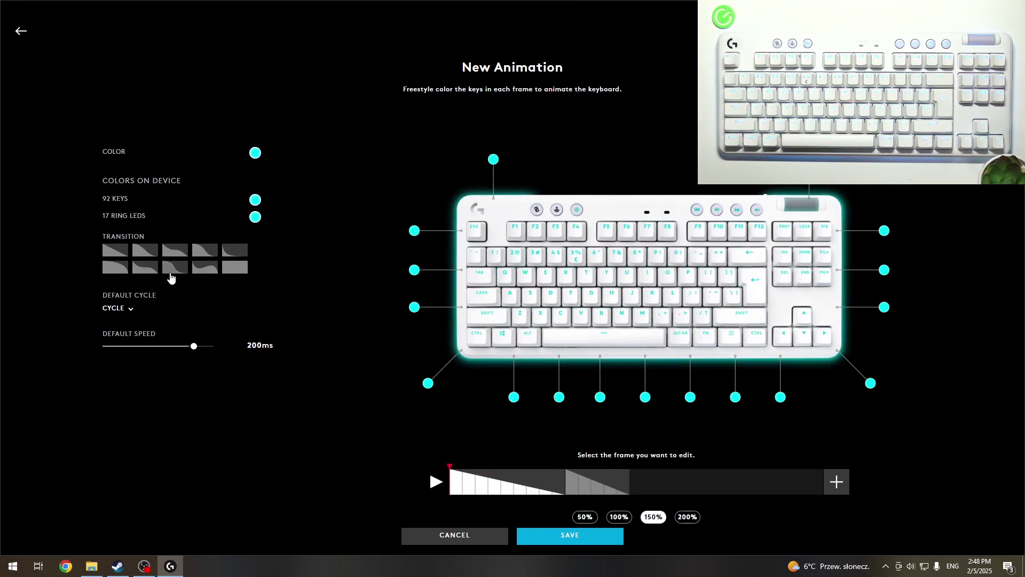
left_click(171, 270)
left_click(437, 483)
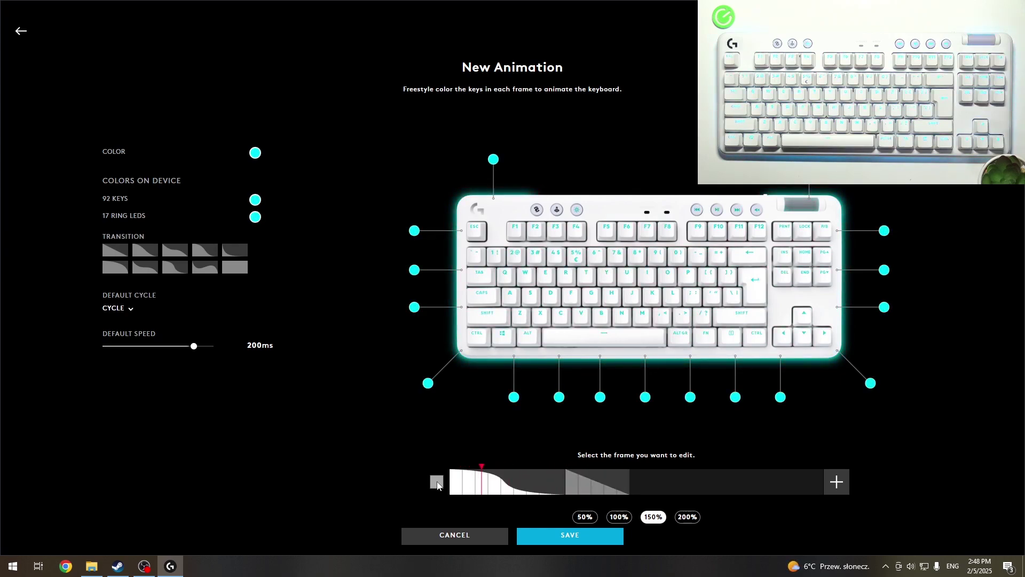
left_click(436, 484)
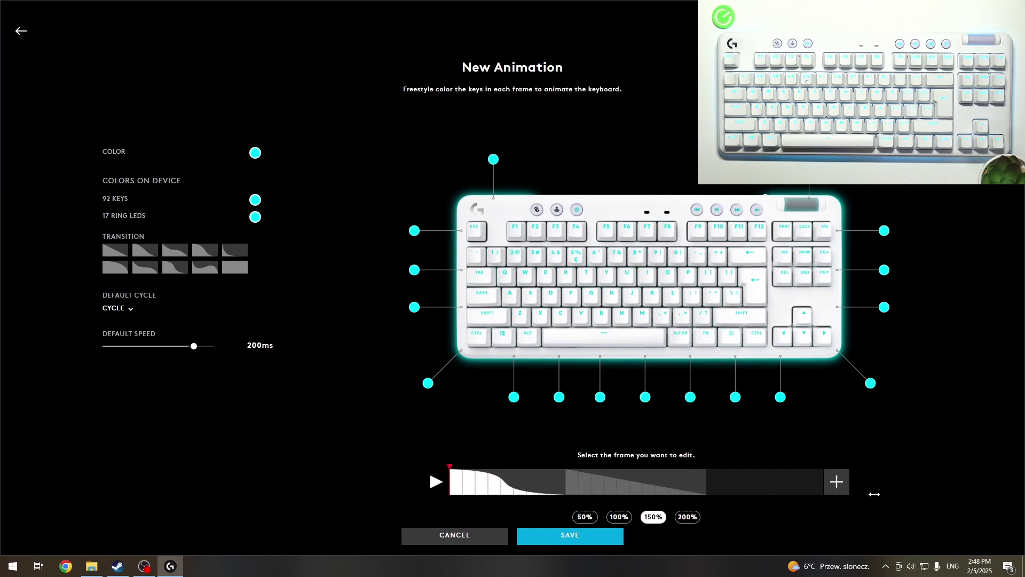
- Lengthen both frames further, give the red second frame a fading transition and play it
left_click_drag(646, 488, 797, 488)
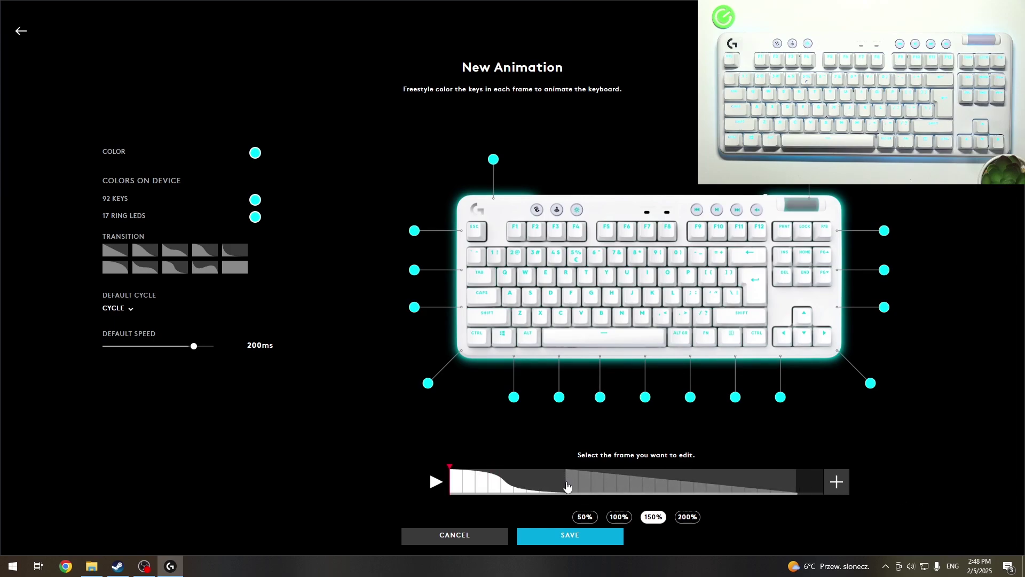
left_click_drag(566, 485, 745, 488)
left_click(652, 496)
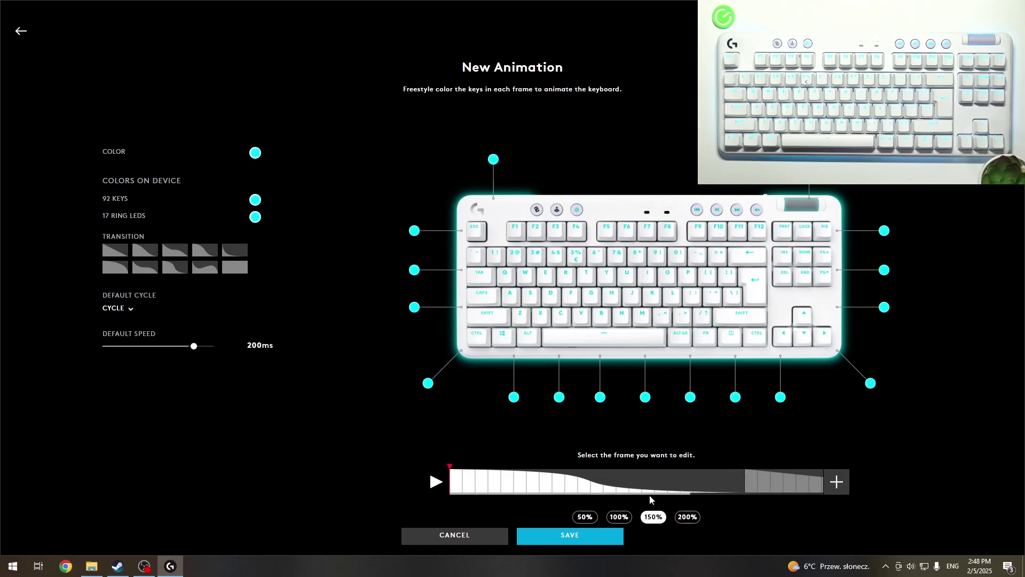
left_click(770, 491)
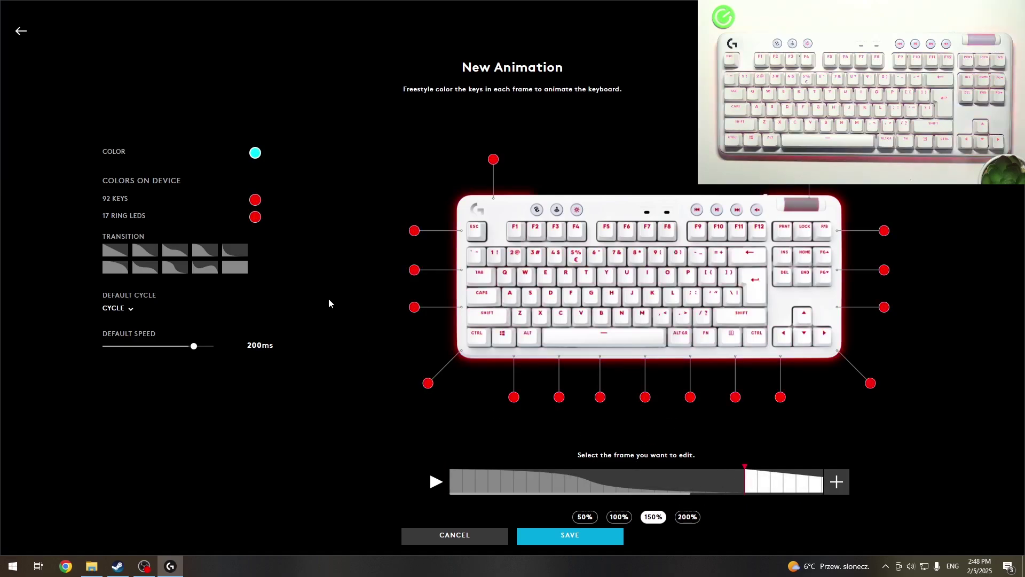
left_click(204, 267)
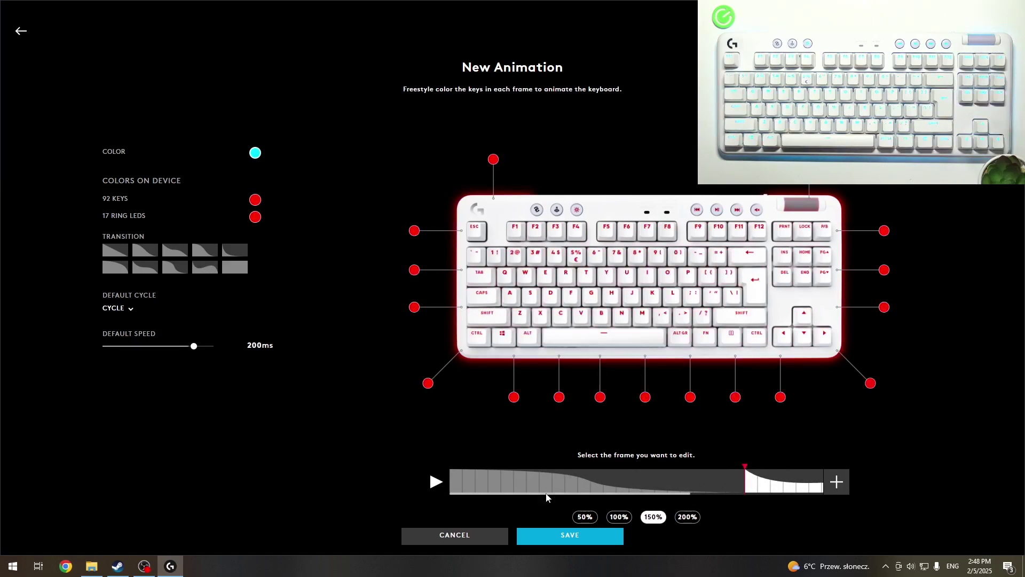
left_click(433, 481)
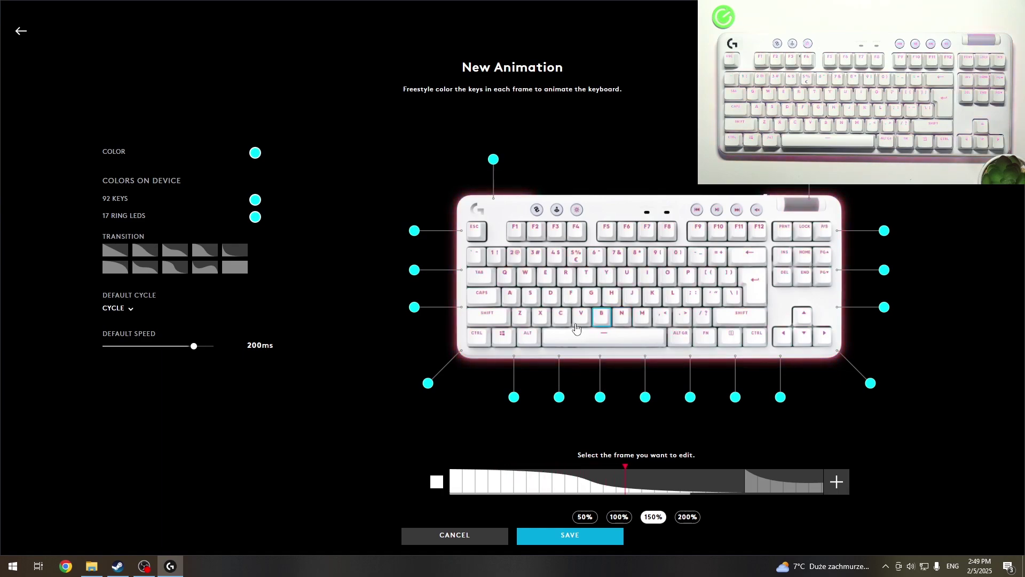
- Set the painting colour to bright green and preview the animation
left_click(437, 481)
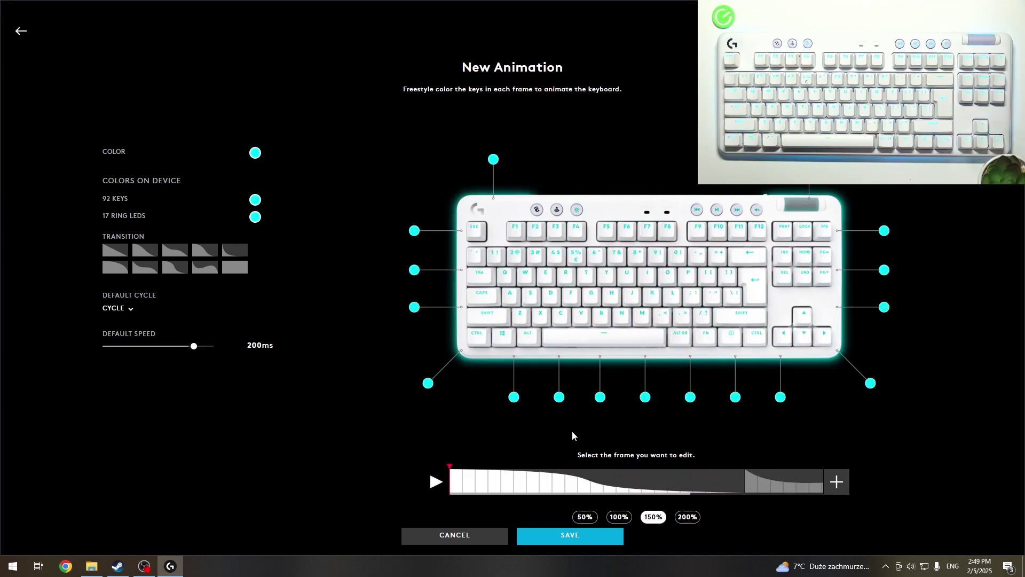
left_click(254, 203)
left_click(289, 168)
left_click(255, 153)
left_click(169, 221)
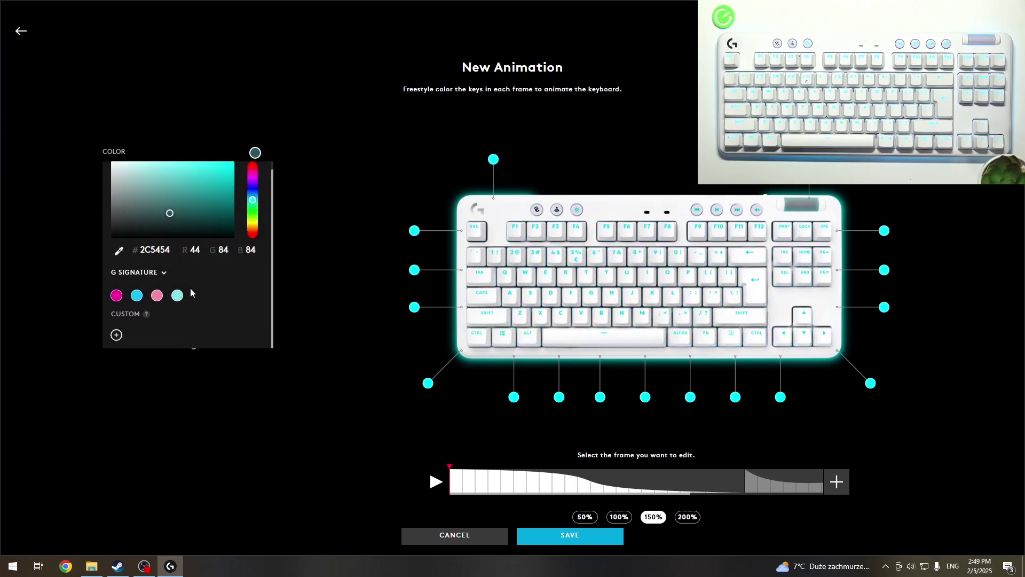
left_click(254, 213)
left_click(216, 174)
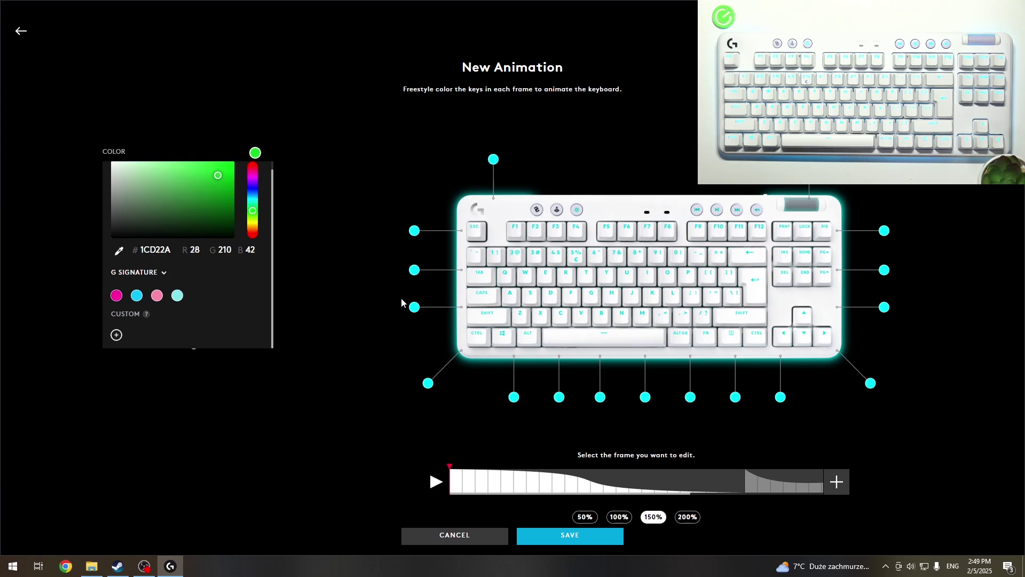
left_click(440, 480)
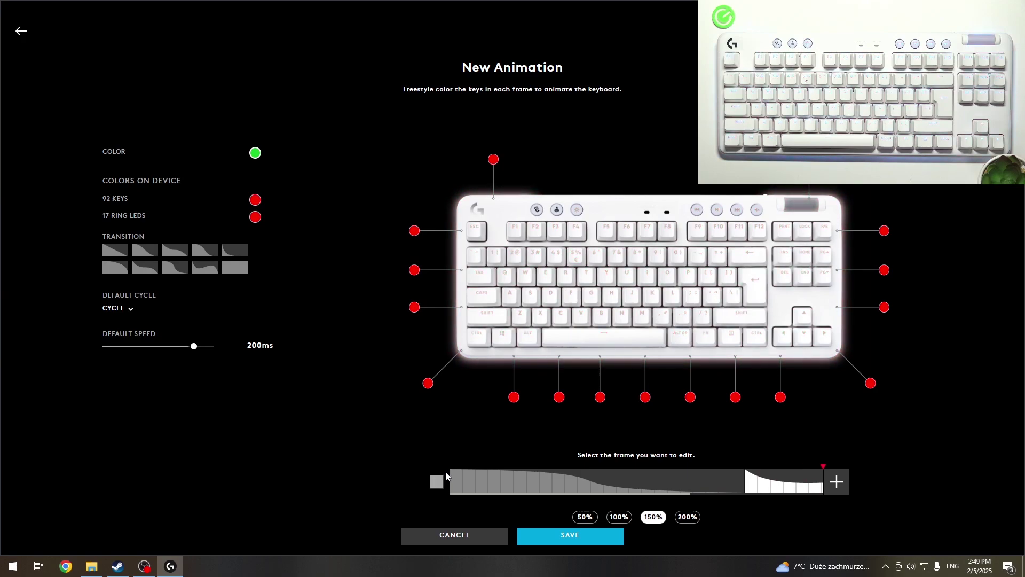
left_click(438, 483)
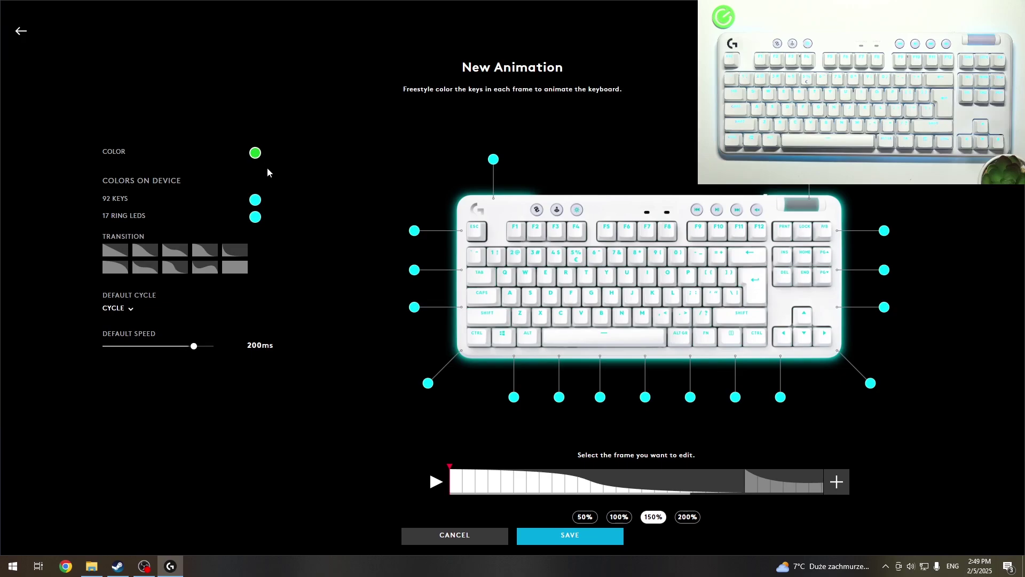
- Colour all 92 keys green and the 17 ring LEDs dark red in the first frame
left_click(255, 199)
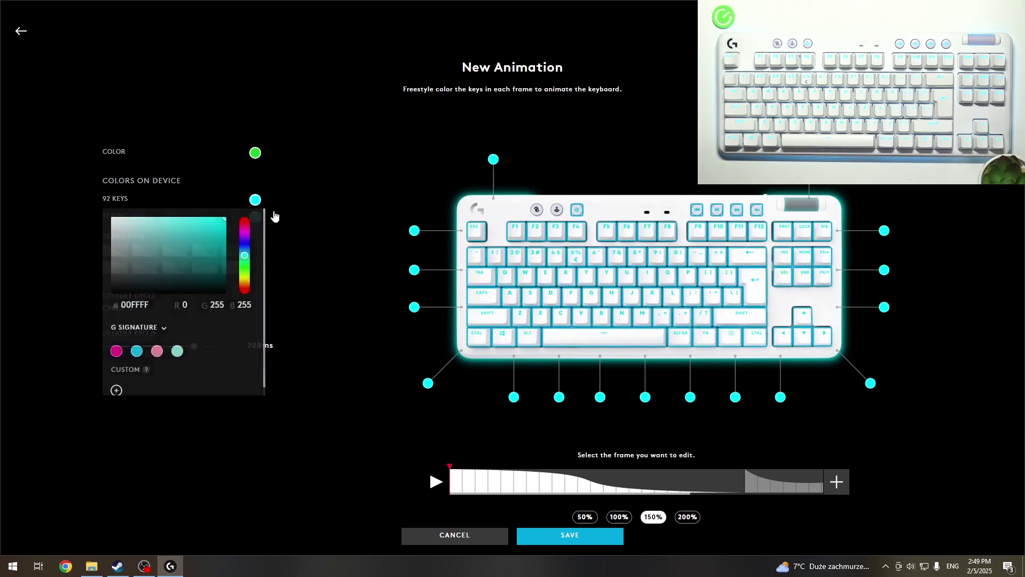
left_click_drag(242, 264, 244, 269)
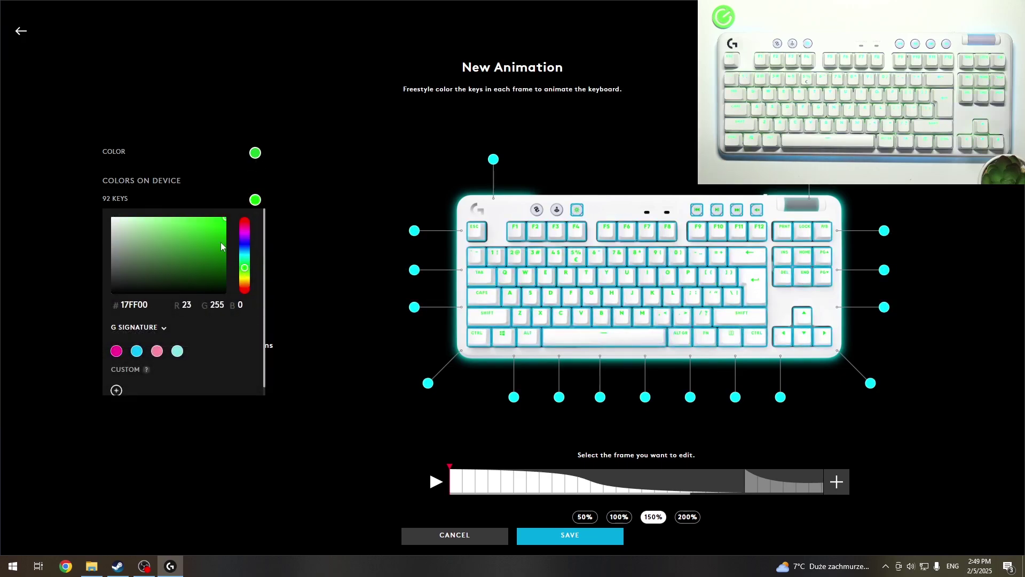
left_click(285, 300)
left_click(255, 217)
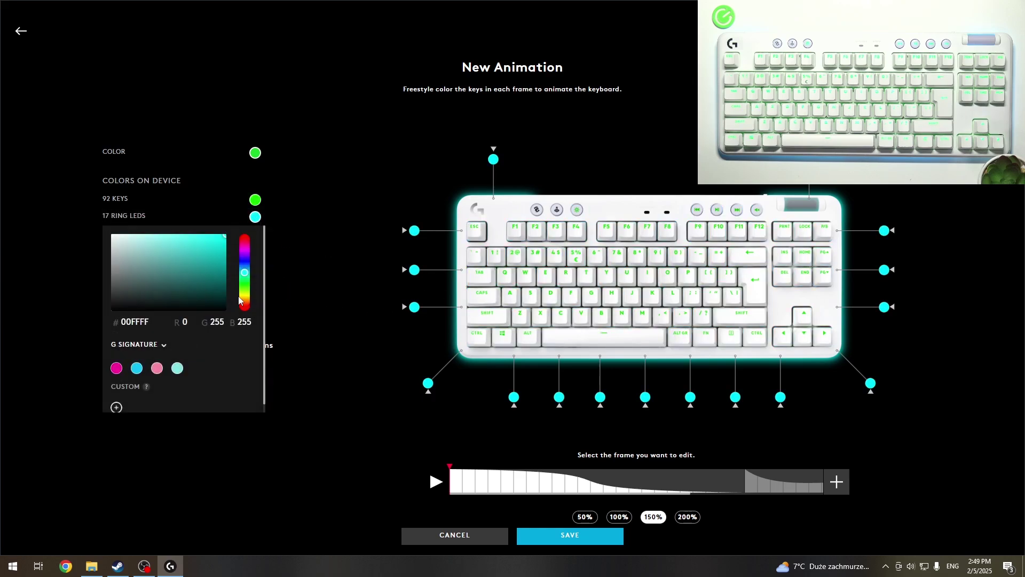
left_click(245, 308)
left_click(210, 255)
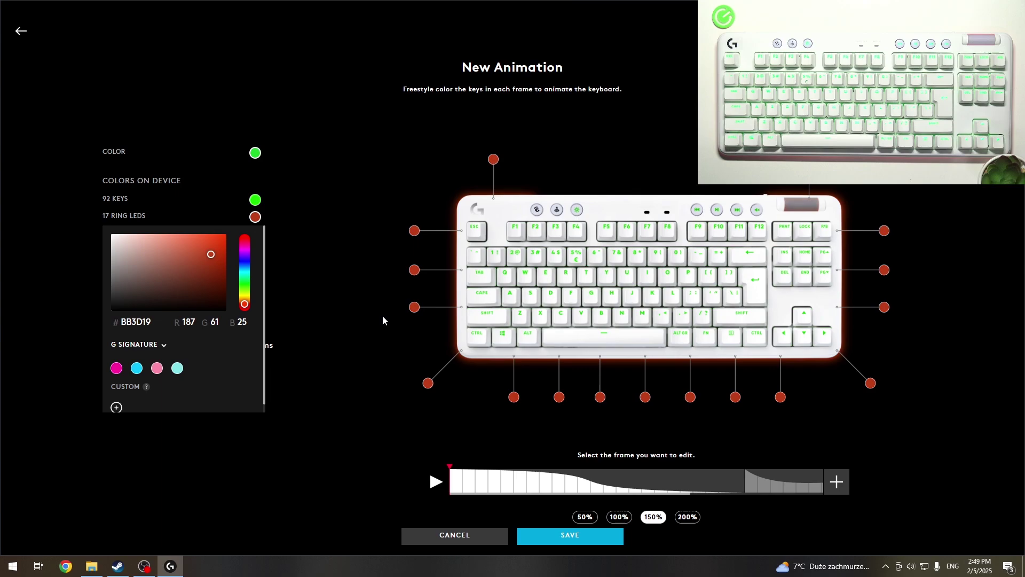
left_click(434, 482)
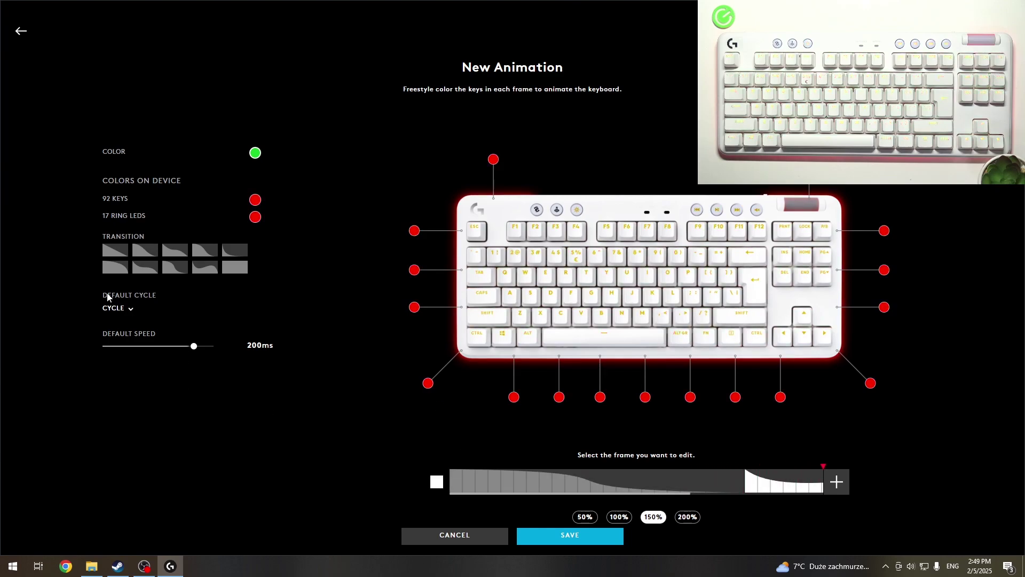
- Try the Reverse Cycle, Bounce and Random default cycle modes with previews
left_click(126, 310)
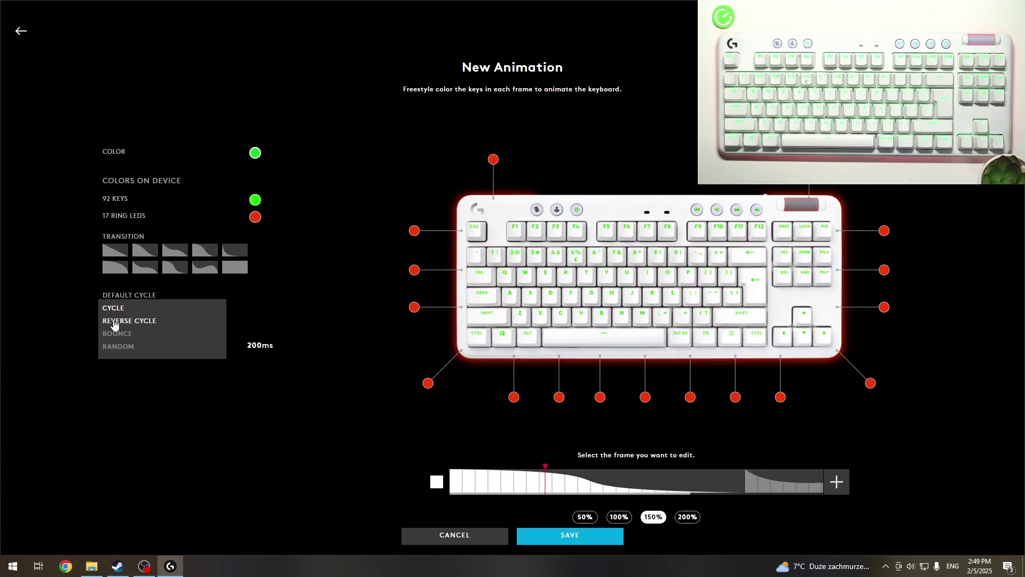
left_click(114, 323)
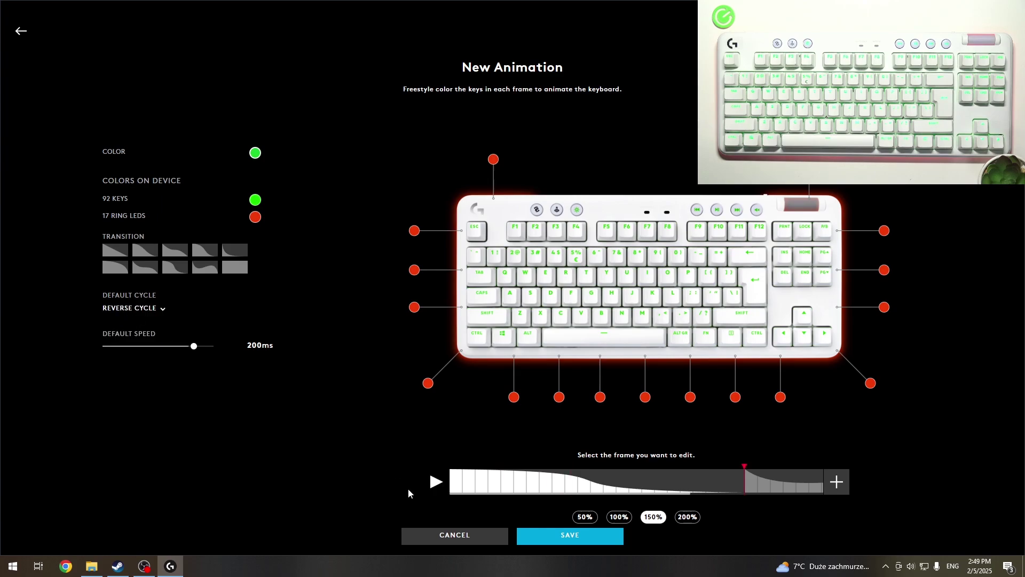
left_click(437, 481)
left_click(437, 481)
left_click(166, 309)
left_click(137, 336)
left_click(134, 305)
left_click(135, 347)
- Set the default speed to 50ms, cycle mode back to Cycle, and save the animation
left_click_drag(193, 348, 325, 384)
left_click(434, 483)
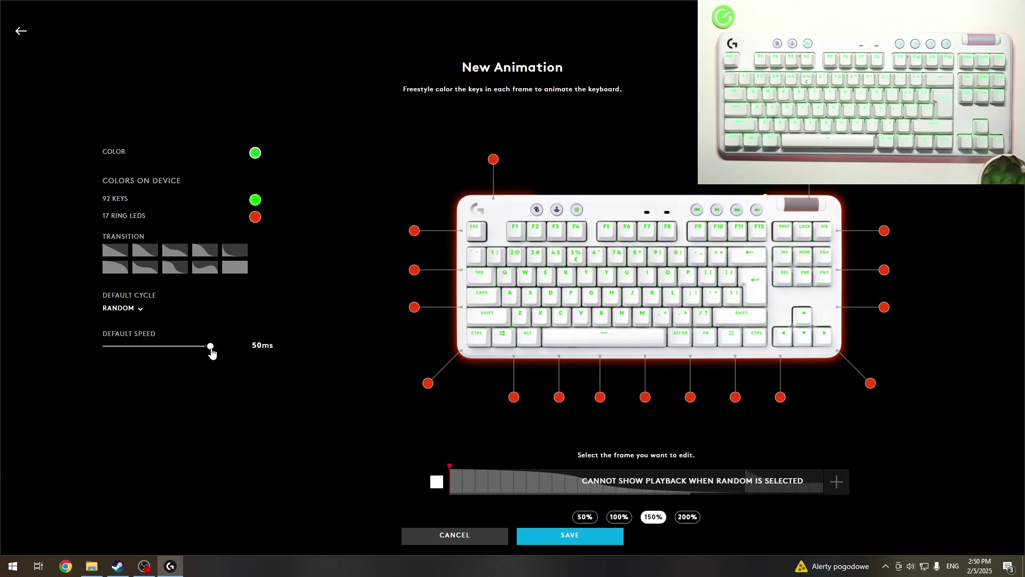
left_click(131, 308)
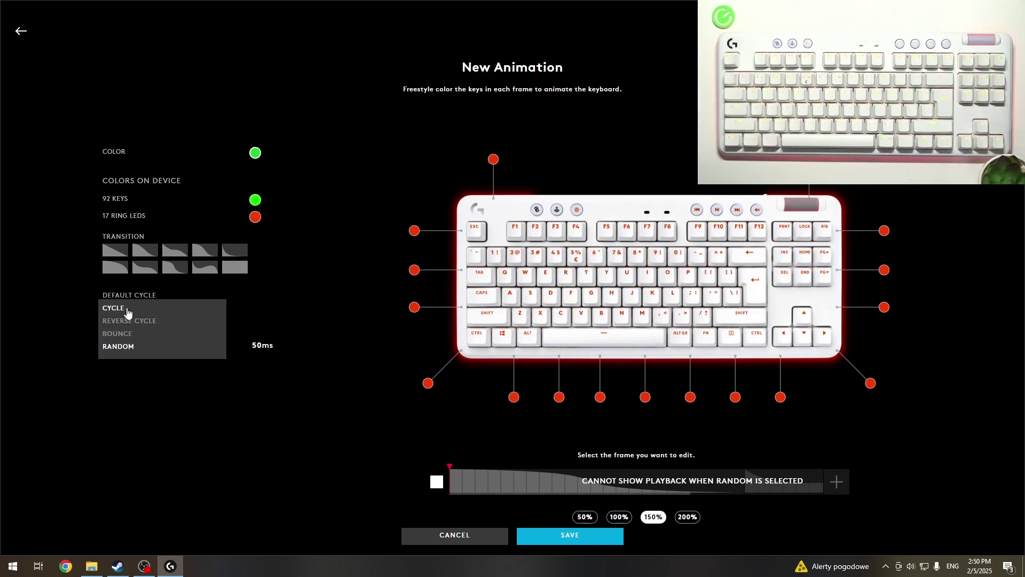
left_click(124, 309)
left_click(437, 481)
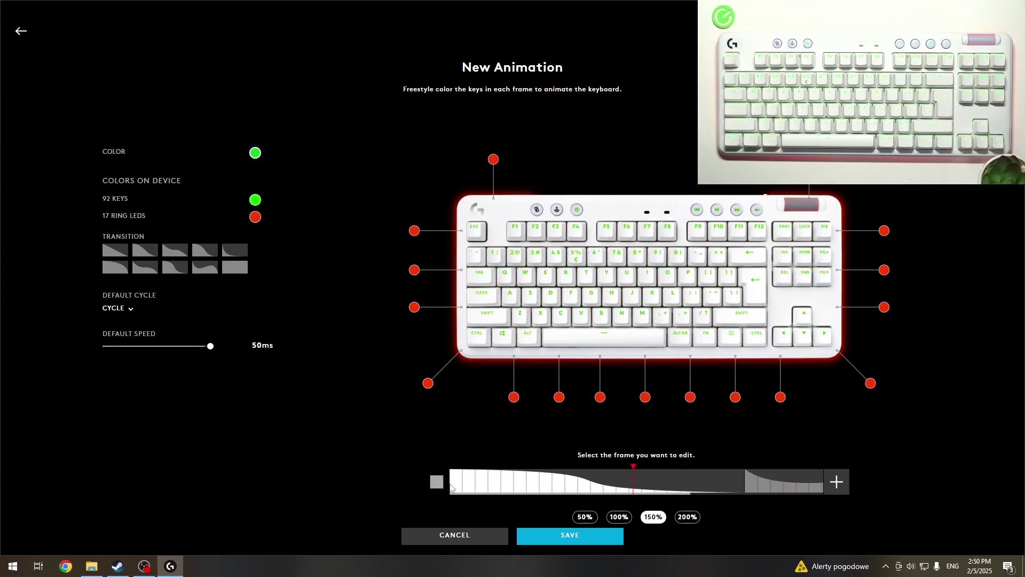
left_click(582, 546)
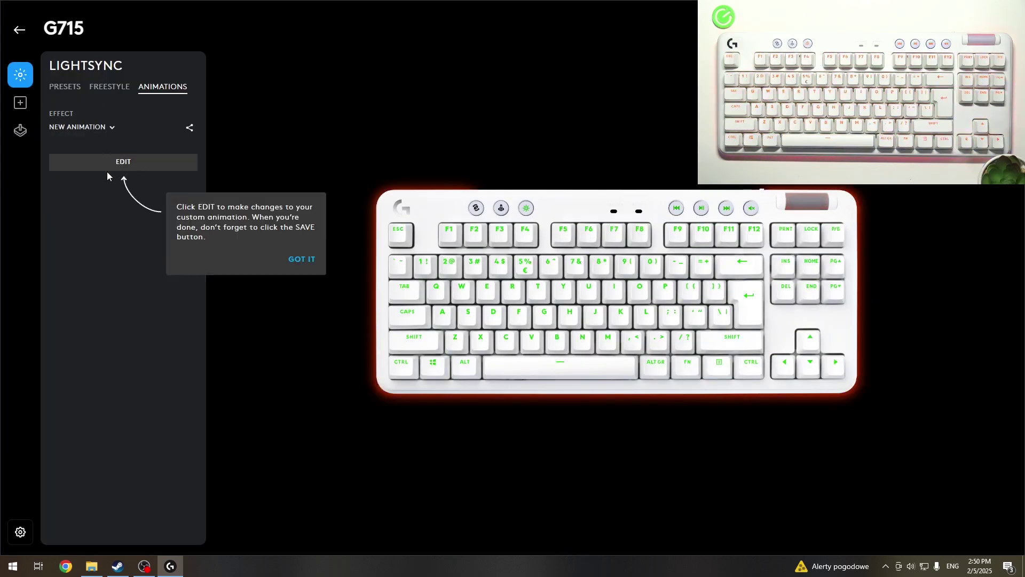
- Return the G715 to Freestyle lighting with the Default effect selected
left_click(301, 259)
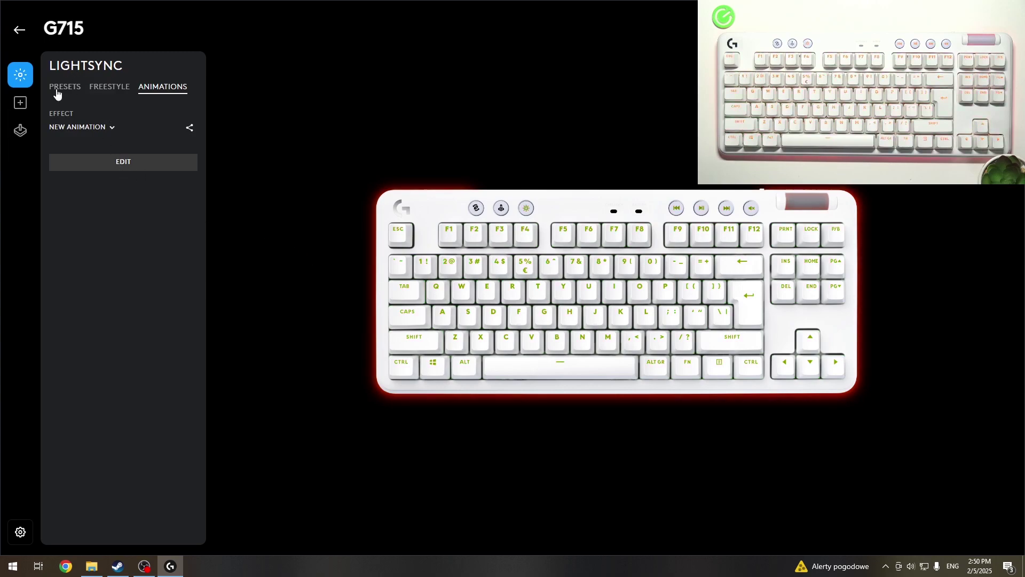
left_click(118, 94)
left_click(69, 128)
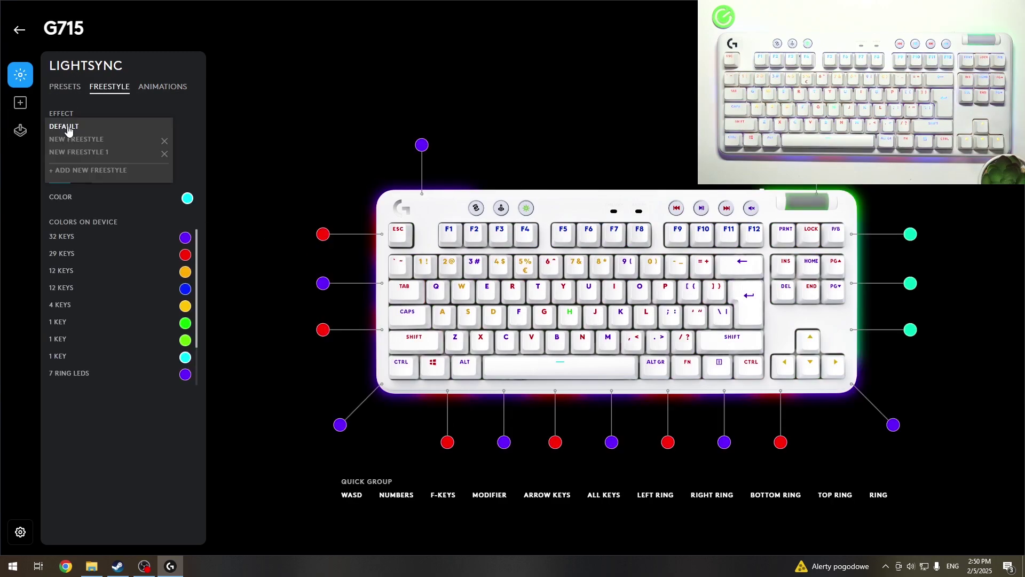
left_click(68, 128)
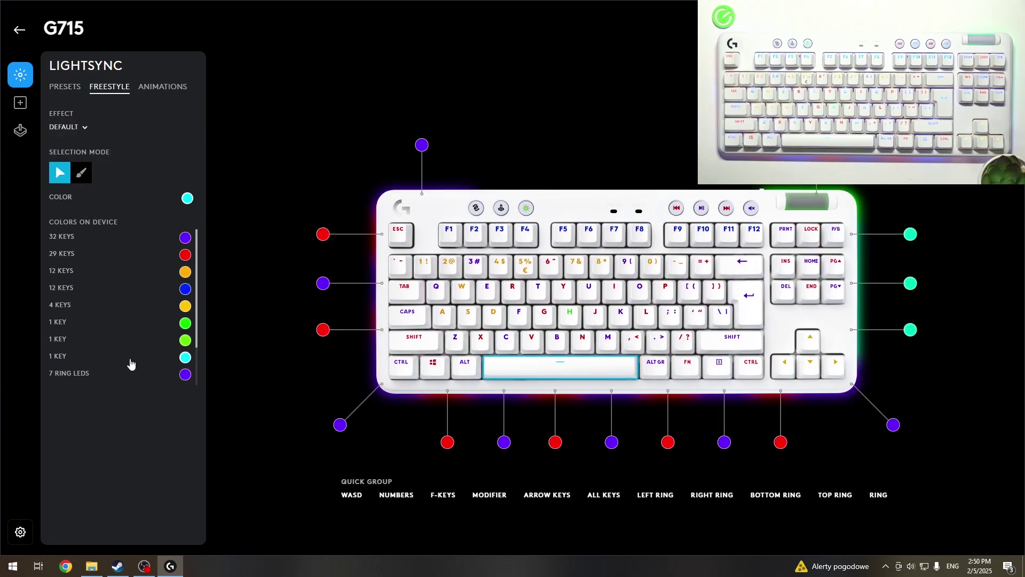